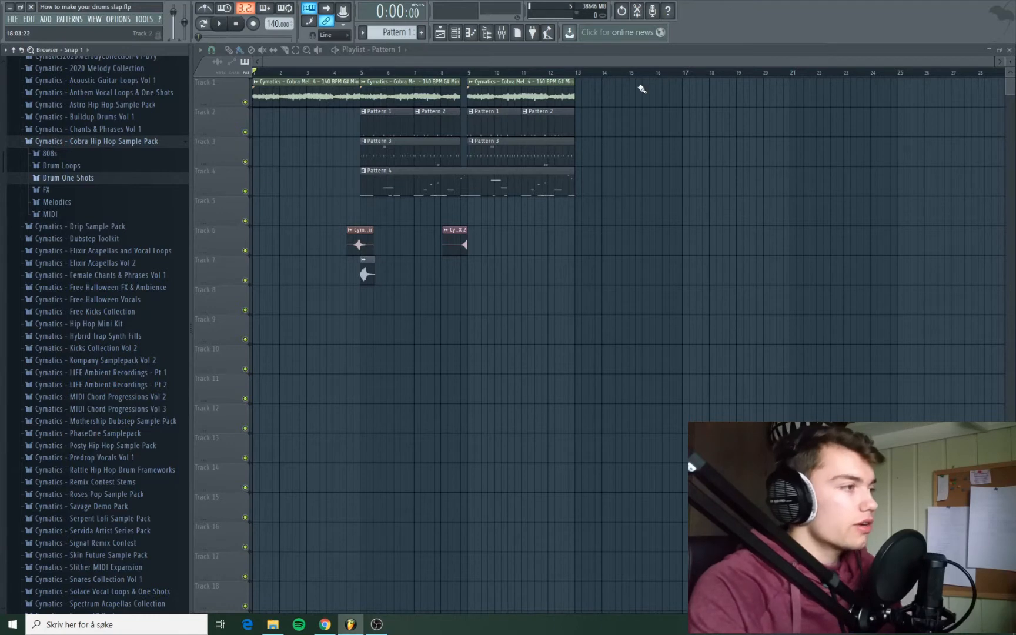
Look over the channel settings of the Cymatics - Cobra Melody Loop 14 clip on Track 1
{"action": "double_click", "coordinate": [529, 94]}
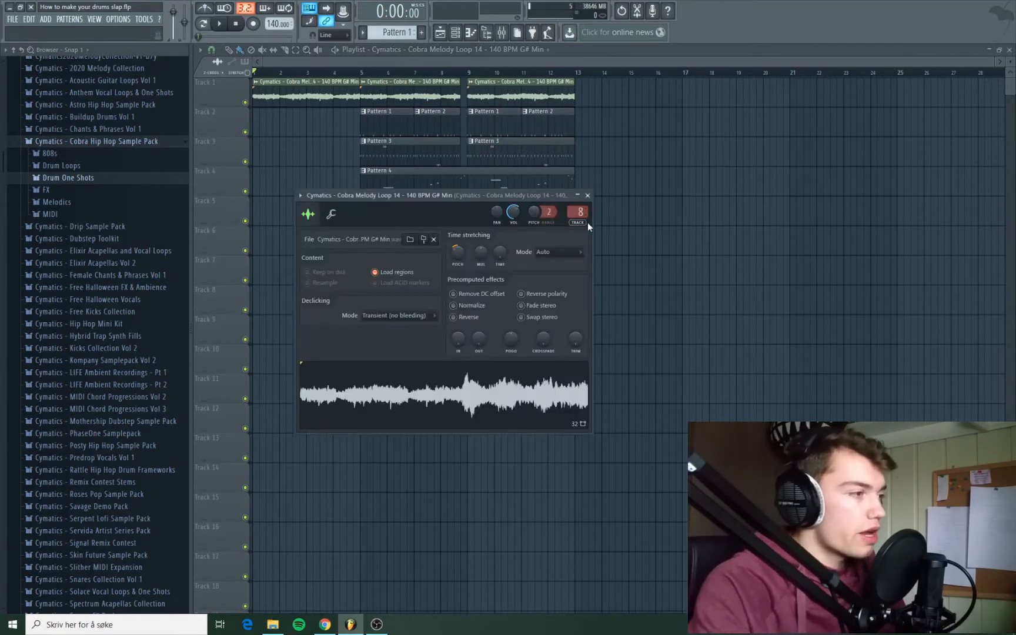
{"action": "left_click", "coordinate": [588, 195]}
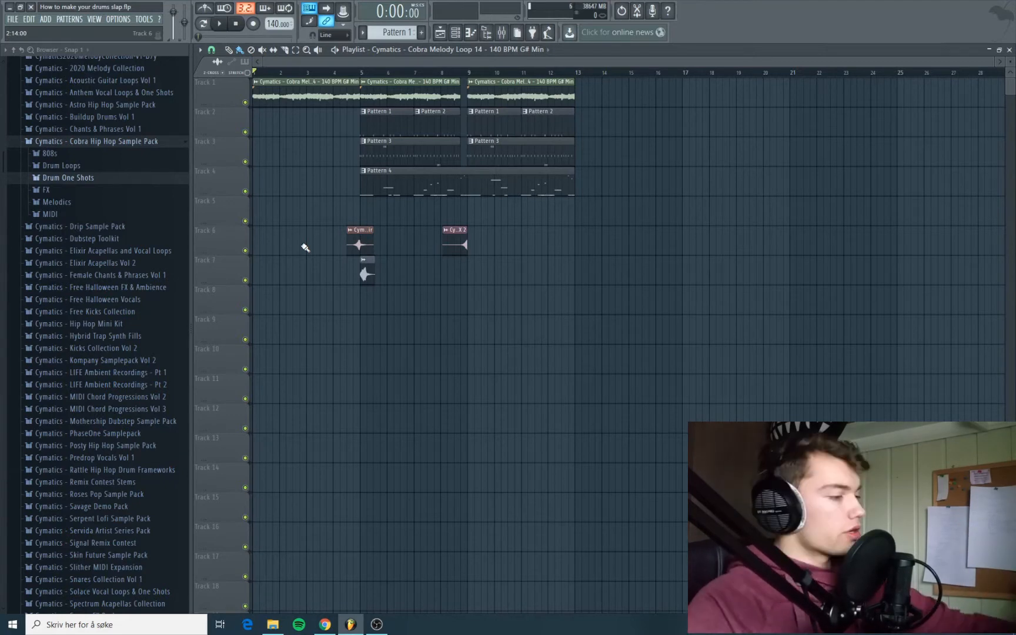
Show Pattern 2's drum channels in the channel rack and open the sampler settings of Cymatics - Cobra Kick 4 - E
{"action": "left_click", "coordinate": [458, 36]}
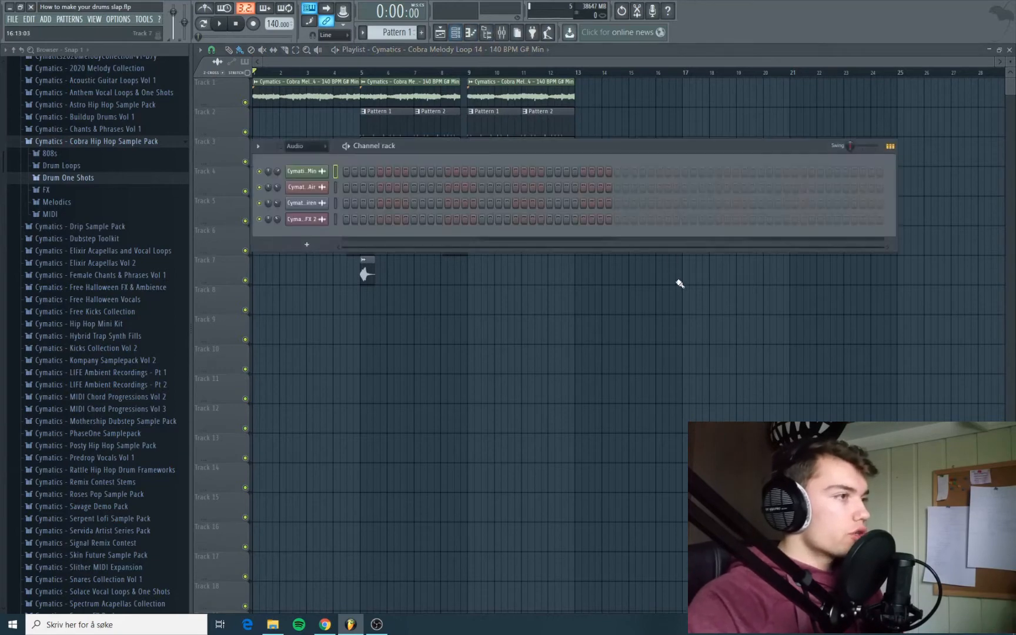
{"action": "scroll", "coordinate": [393, 32], "scroll_direction": "down", "scroll_amount": 1}
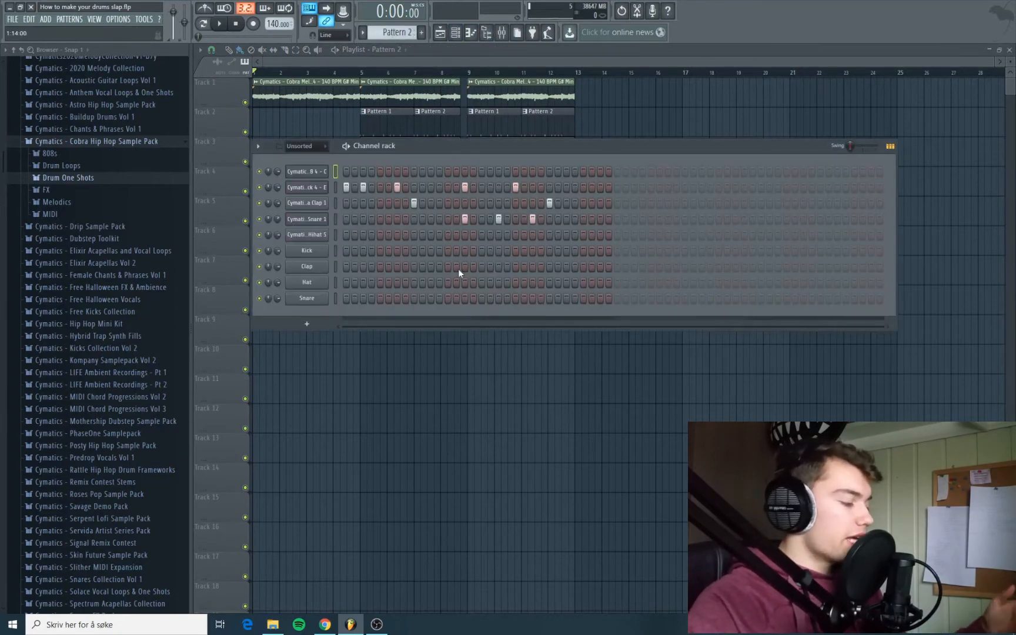
{"action": "left_click", "coordinate": [322, 187]}
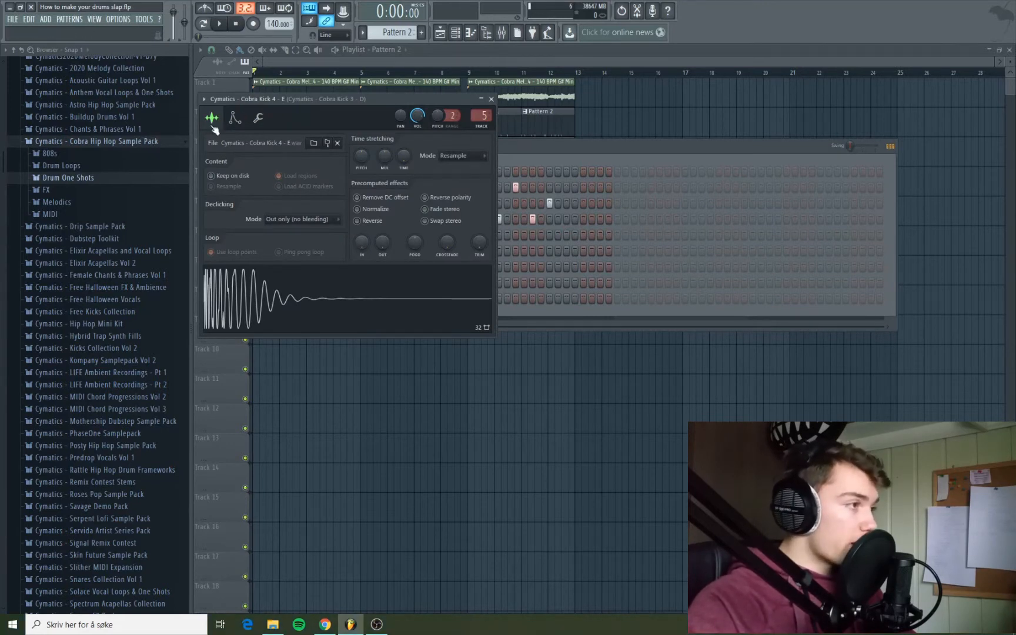
Find Cymatics - Cobra Kick 4 - E in the sample pack's Kicks one-shots and audition the kick
{"action": "left_click", "coordinate": [89, 179]}
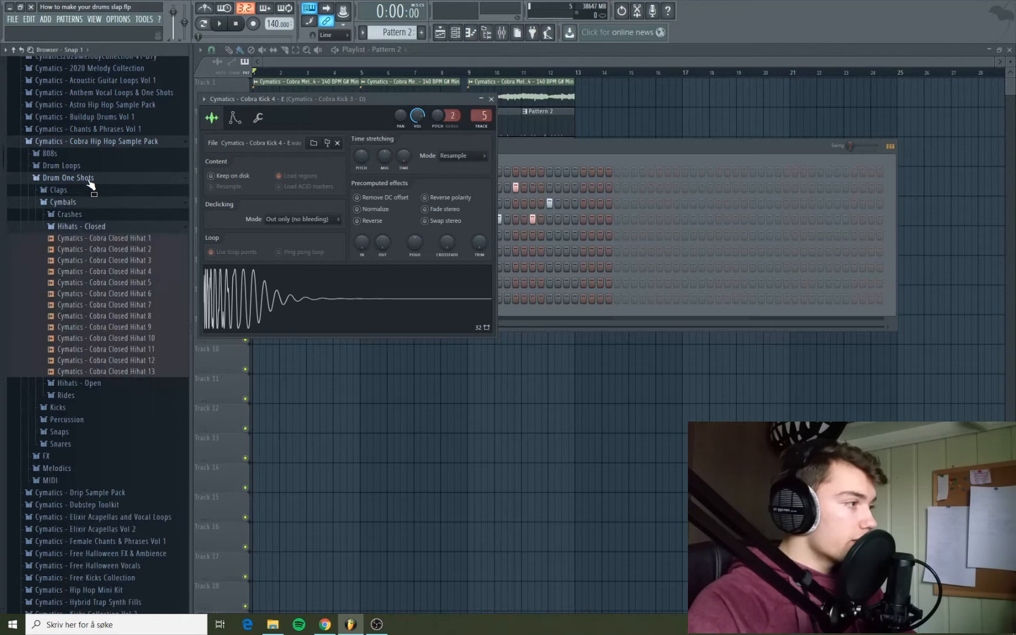
{"action": "left_click", "coordinate": [65, 205]}
{"action": "left_click", "coordinate": [65, 215]}
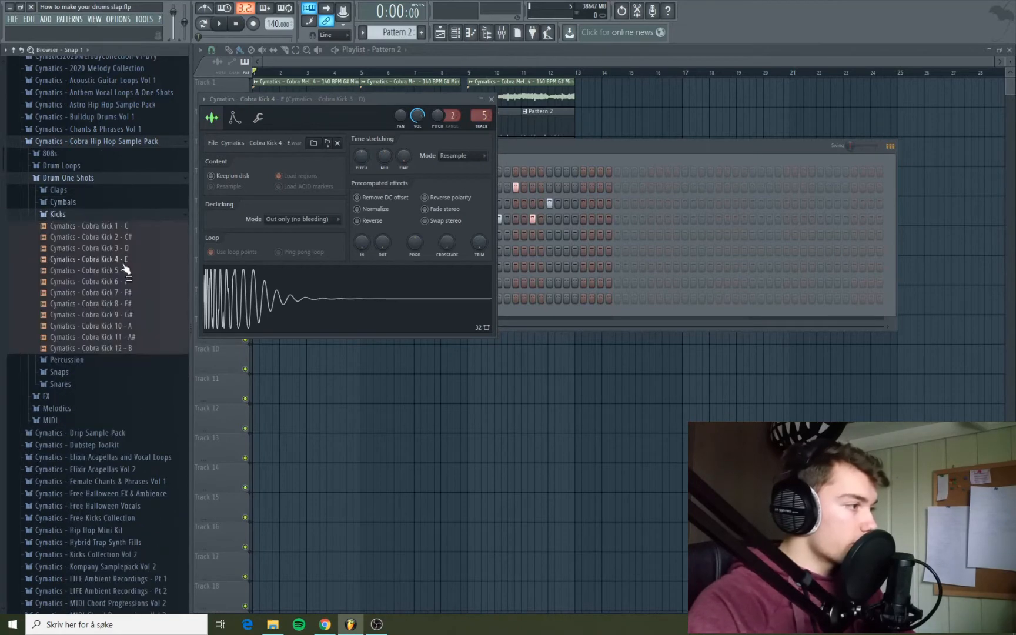
{"action": "left_click_drag", "start_coordinate": [123, 264], "coordinate": [332, 306]}
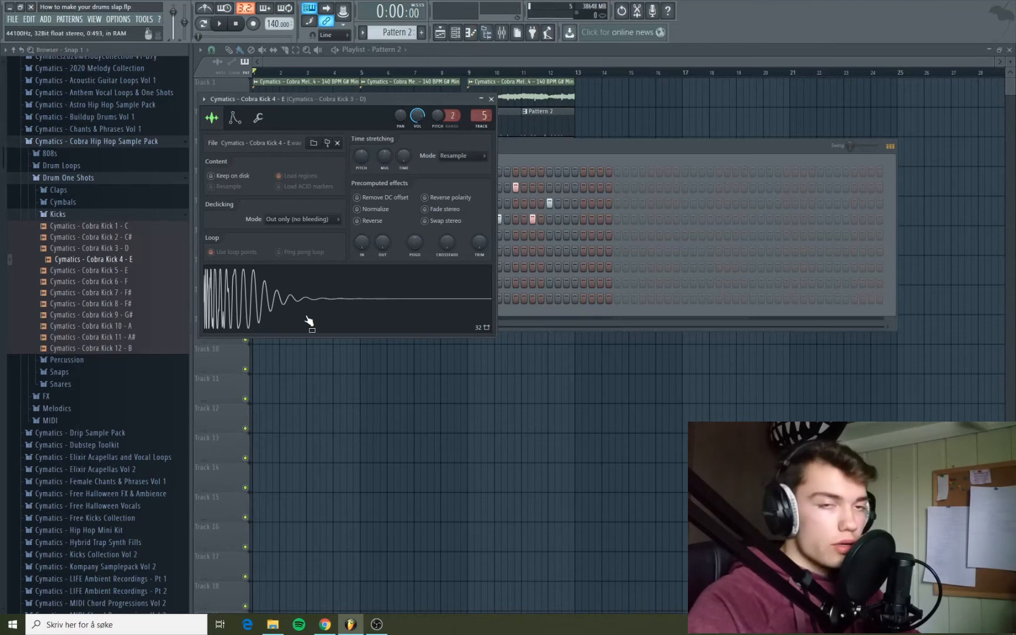
{"action": "left_click", "coordinate": [309, 320]}
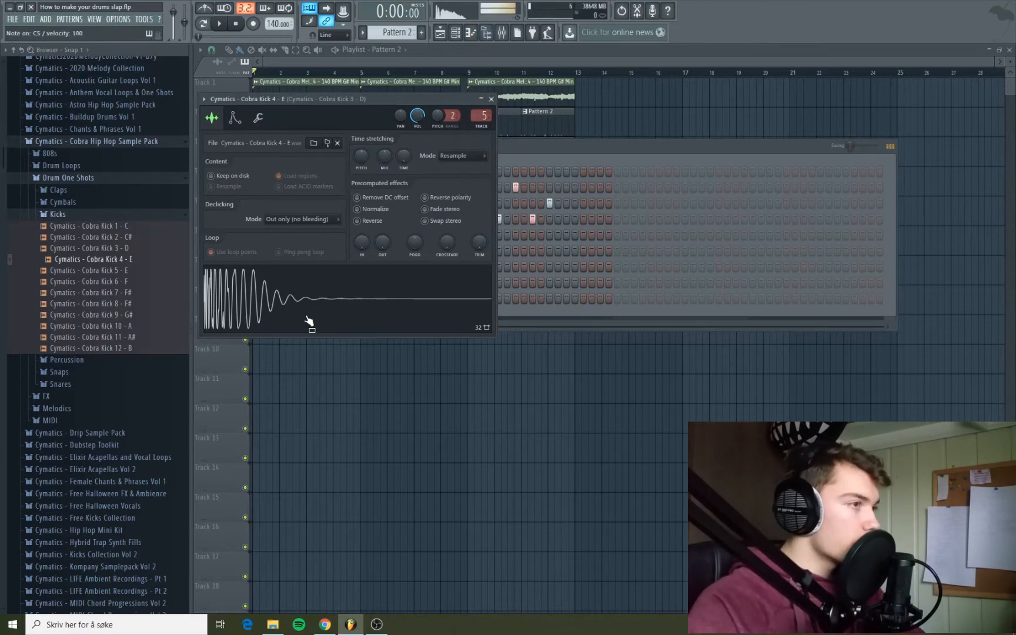
Review the kick's mixer insert effects, including Fruity parametric EQ 2, Fruity soft clipper and Fruity Compressor
{"action": "left_click", "coordinate": [506, 35]}
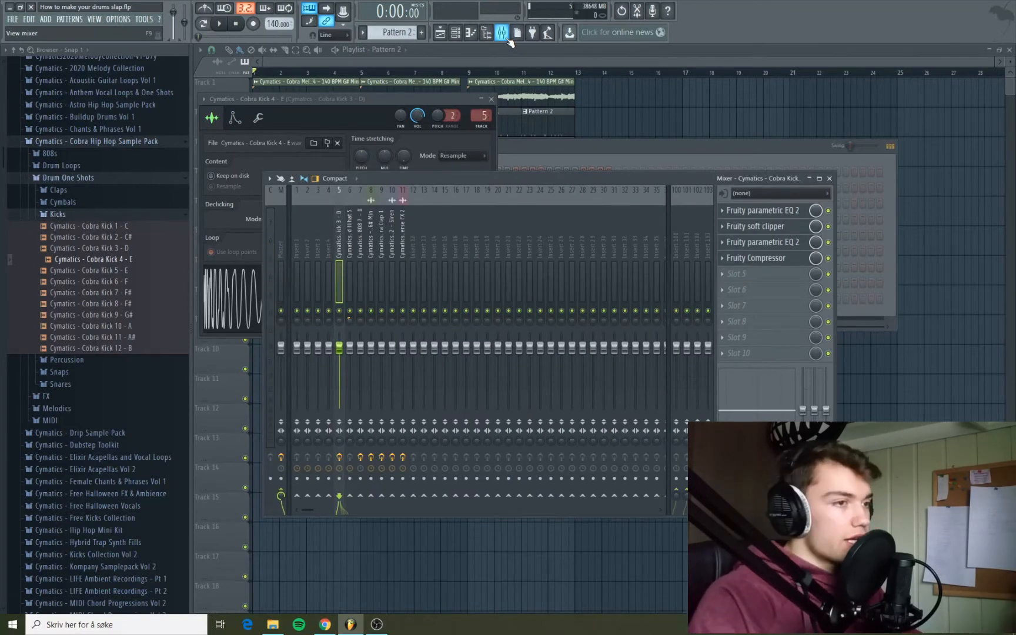
{"action": "left_click", "coordinate": [764, 210]}
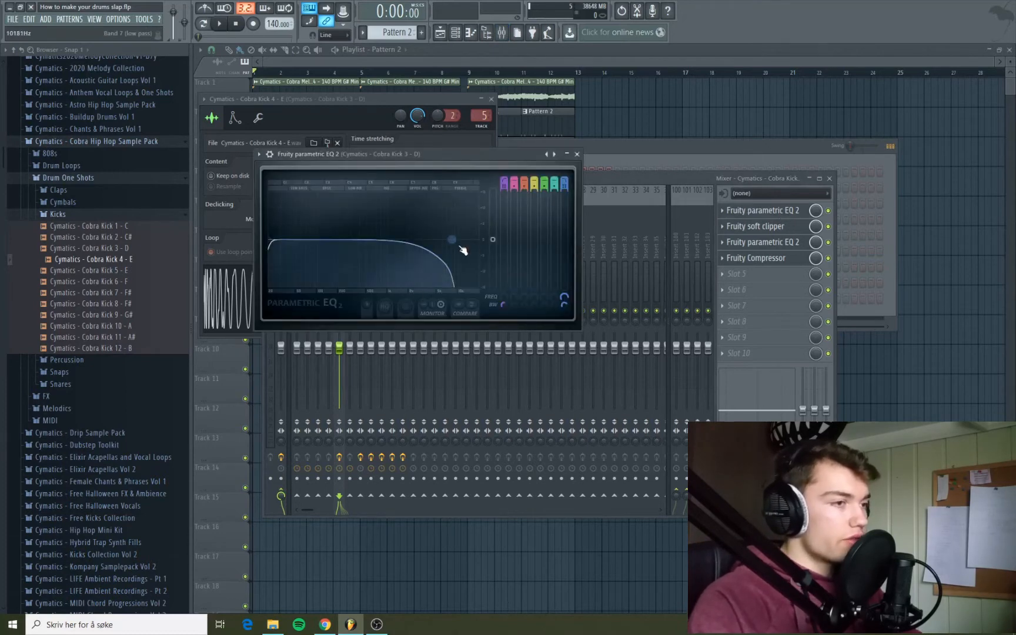
{"action": "left_click_drag", "start_coordinate": [668, 179], "coordinate": [670, 166]}
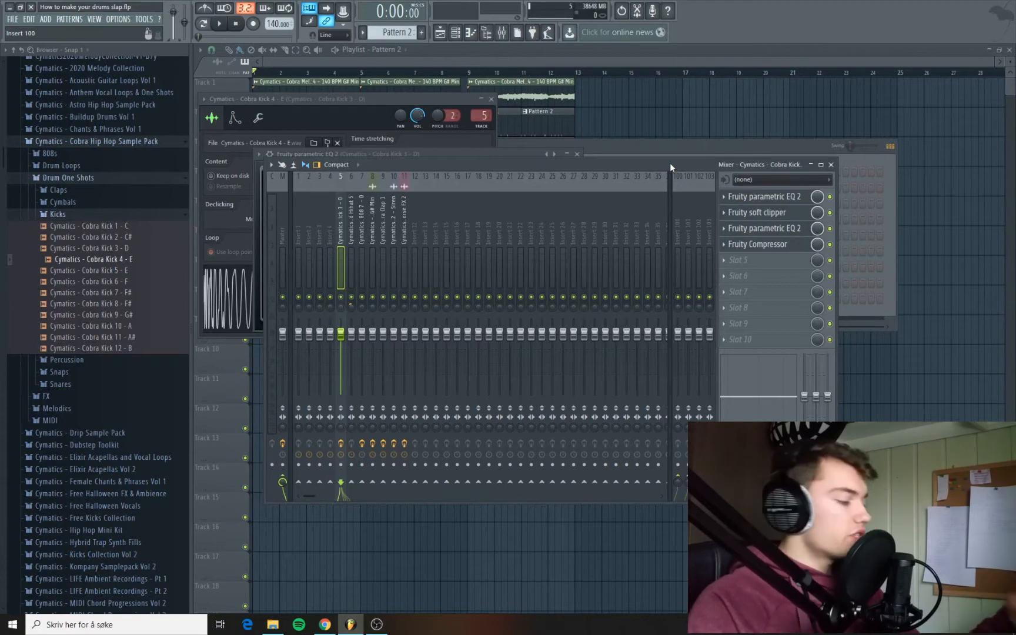
{"action": "left_click", "coordinate": [765, 213]}
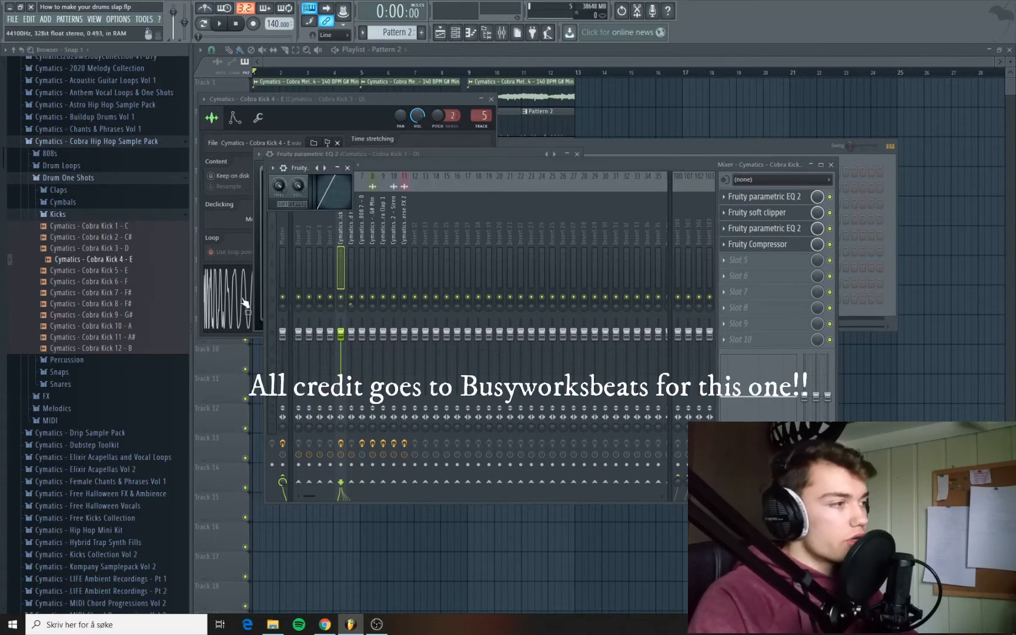
{"action": "left_click", "coordinate": [764, 244]}
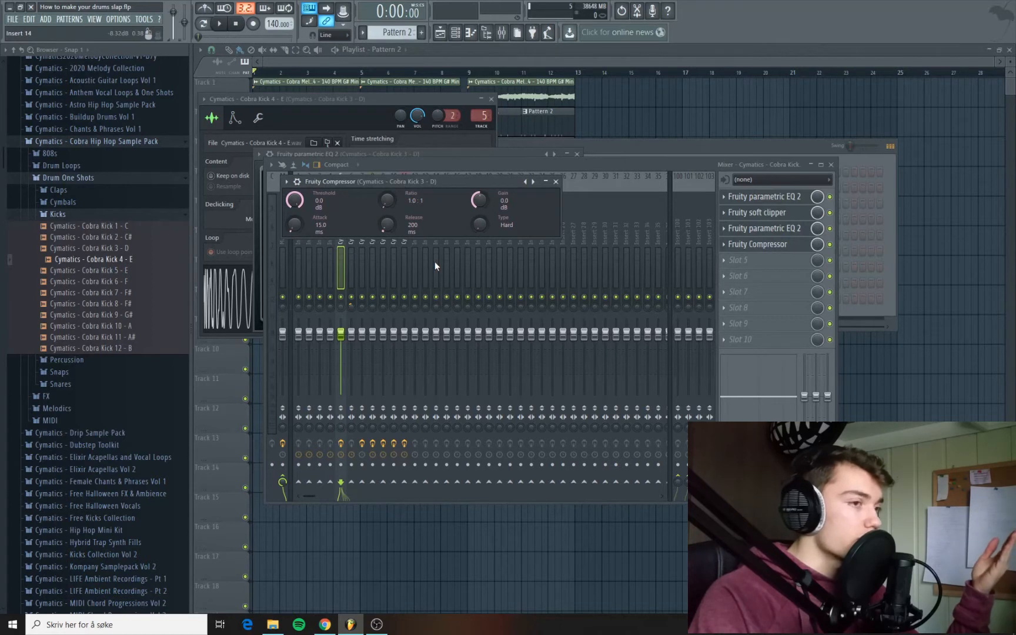
{"action": "left_click", "coordinate": [765, 213]}
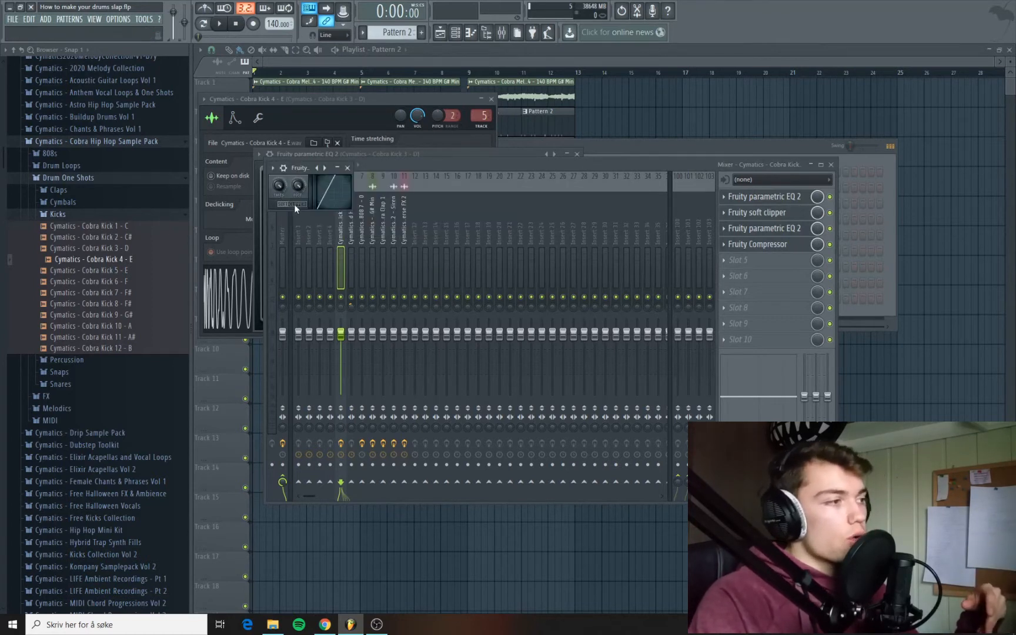
{"action": "left_click", "coordinate": [746, 243]}
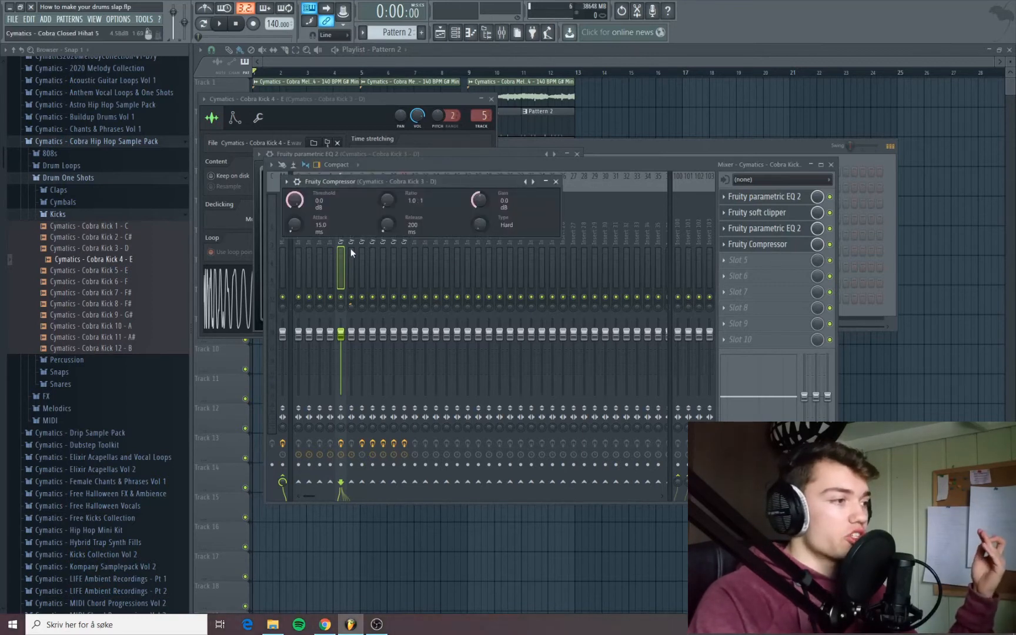
{"action": "left_click", "coordinate": [594, 172]}
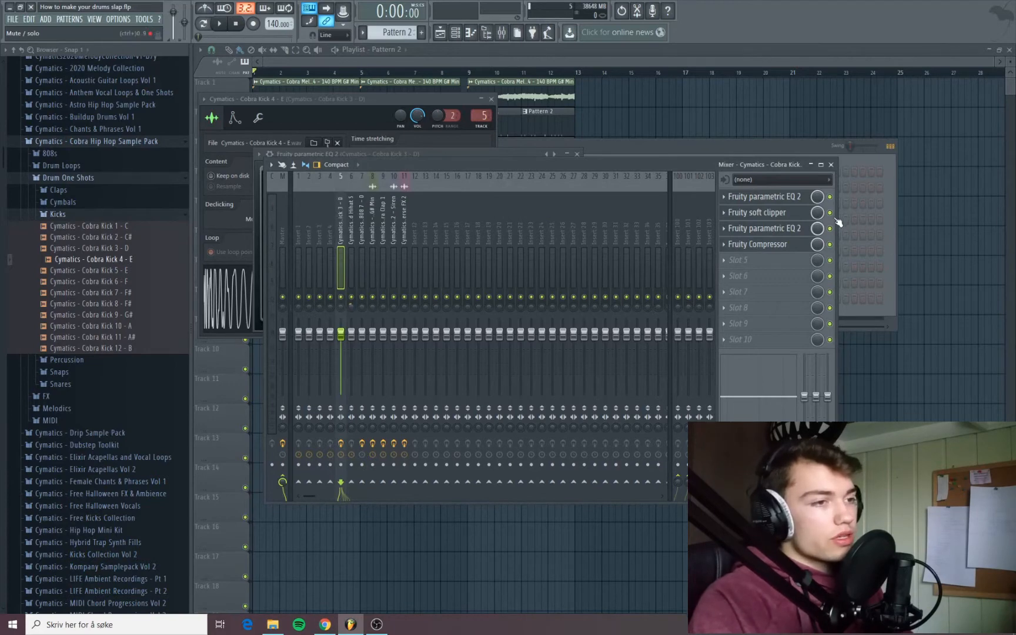
Play the song from bar 5 with the mixer in view to check the kick's level
{"action": "key", "text": "space"}
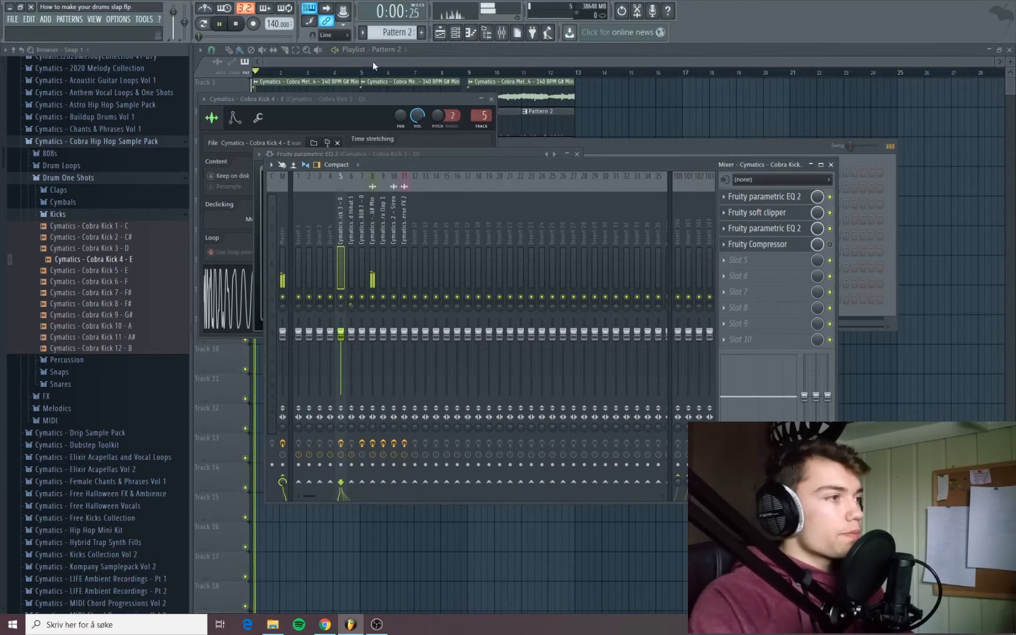
{"action": "left_click", "coordinate": [370, 62]}
{"action": "left_click", "coordinate": [356, 71]}
{"action": "left_click", "coordinate": [502, 35]}
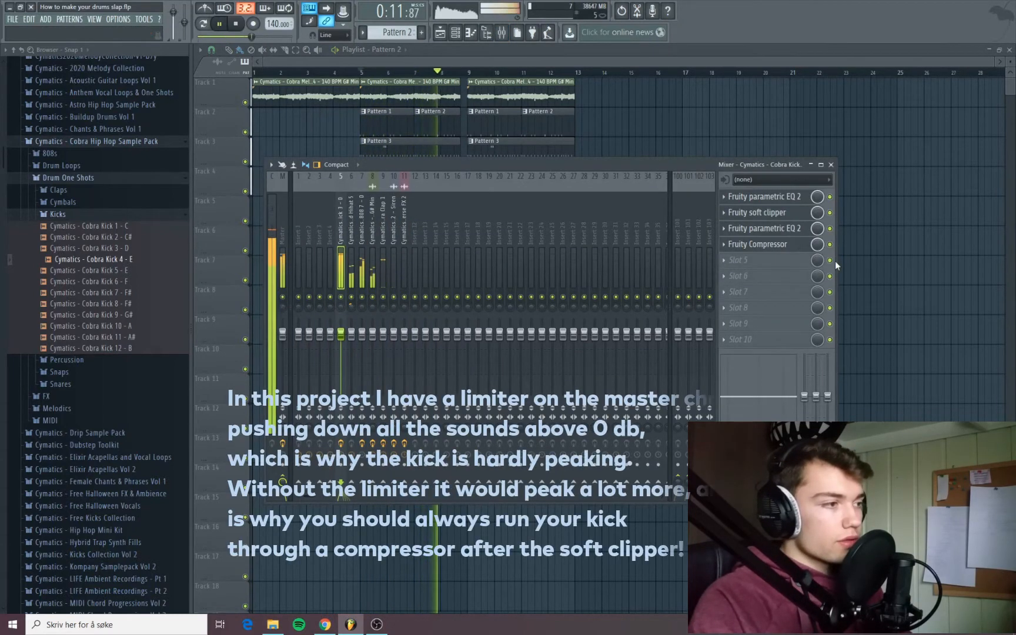
{"action": "key", "text": "space"}
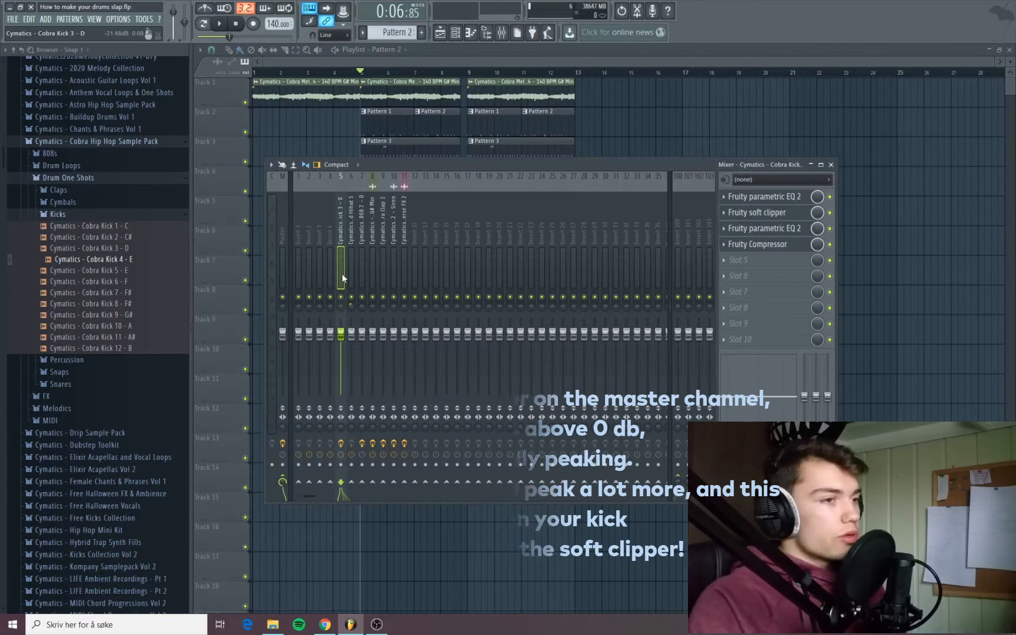
Compare the kick with and without Fruity soft clipper during playback, leaving the effect enabled, and stop the song
{"action": "key", "text": "space"}
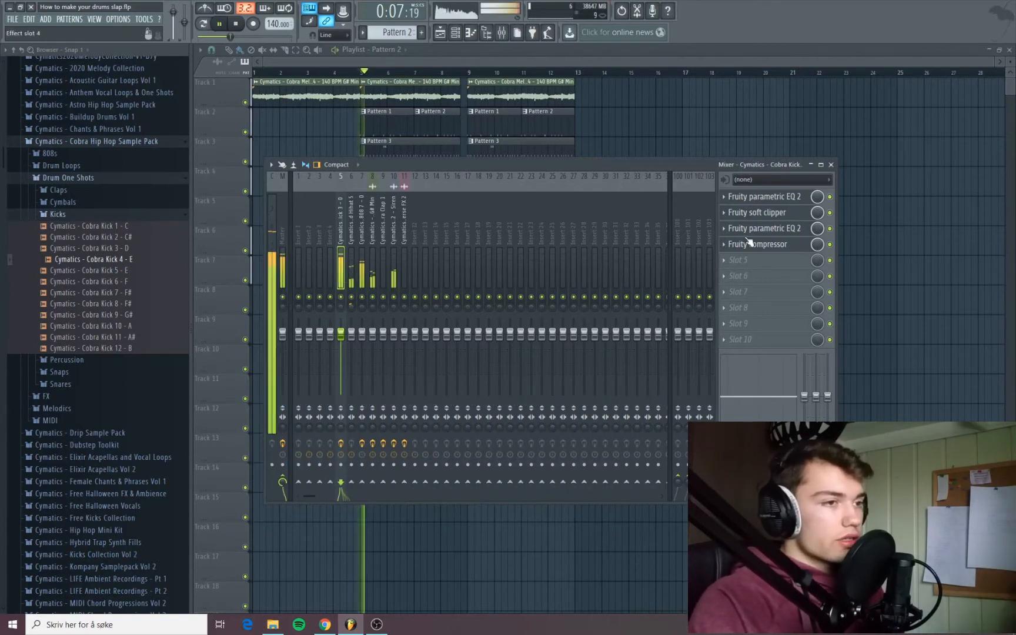
{"action": "left_click", "coordinate": [829, 212]}
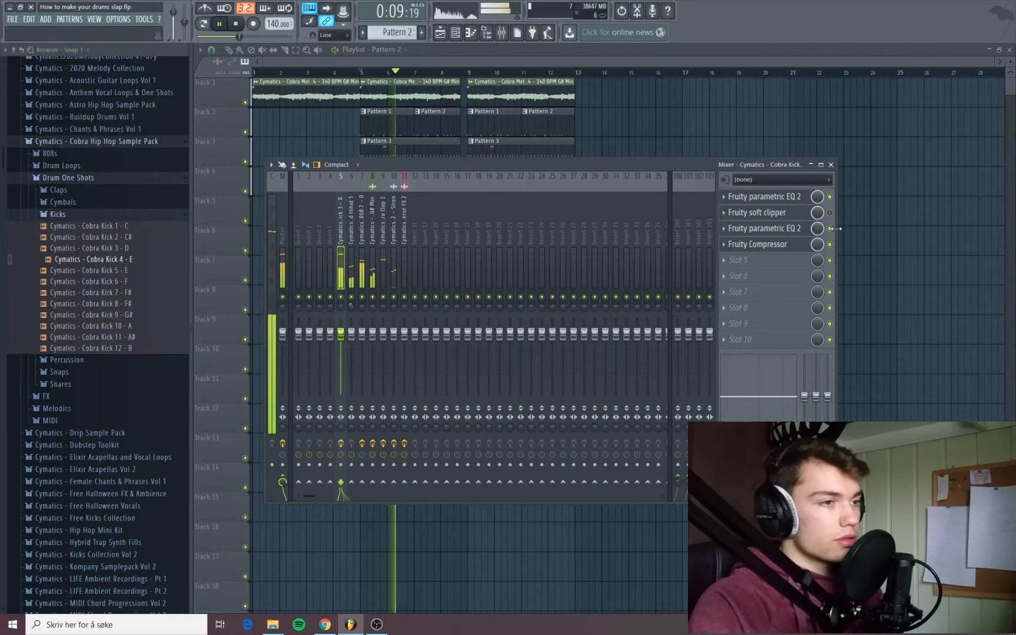
{"action": "left_click", "coordinate": [830, 212]}
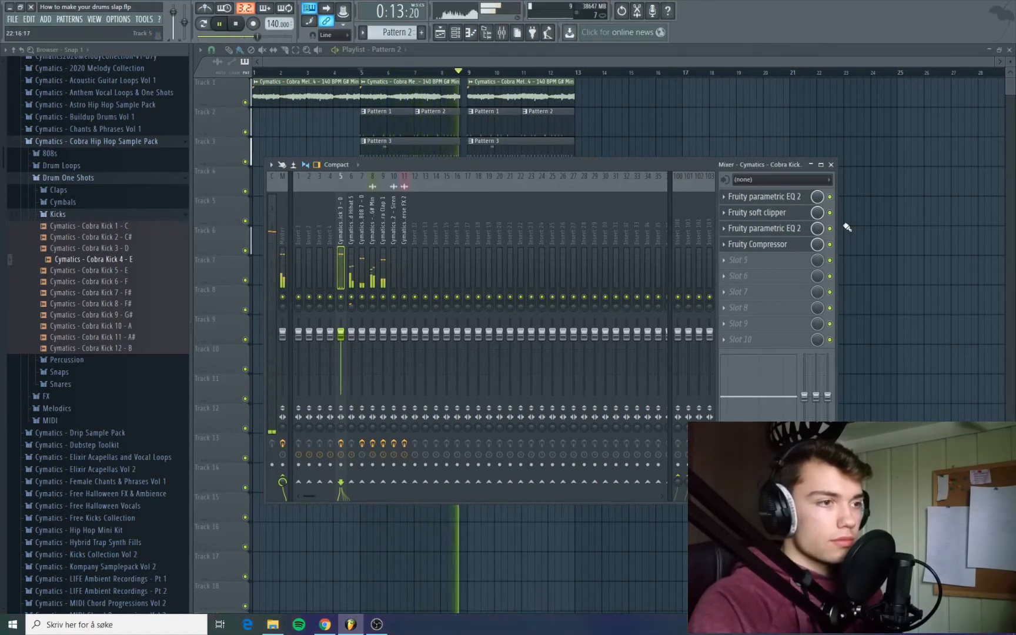
{"action": "left_click", "coordinate": [830, 213]}
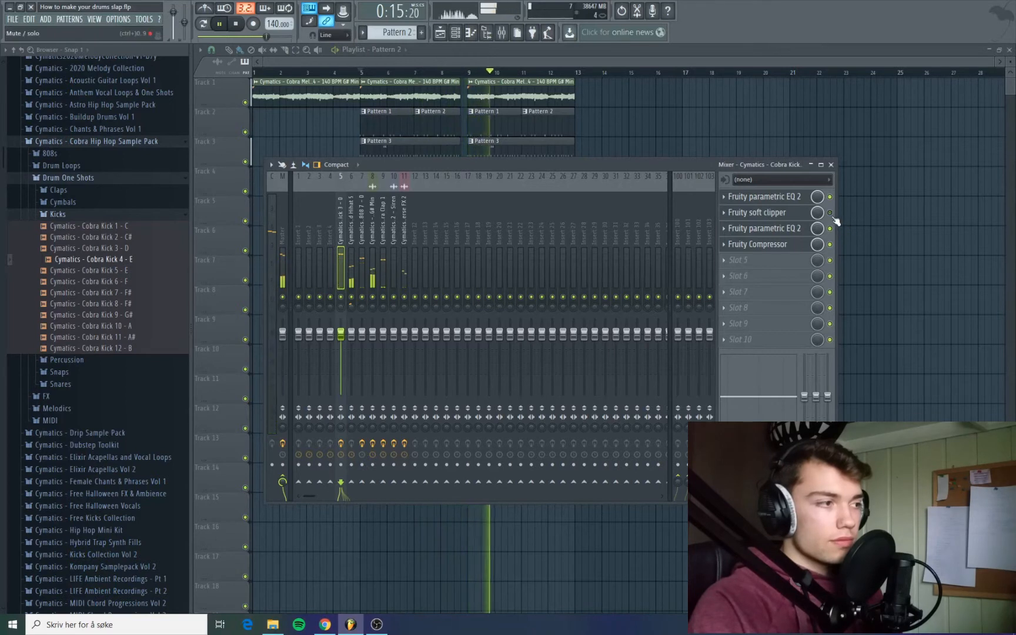
{"action": "left_click", "coordinate": [831, 213]}
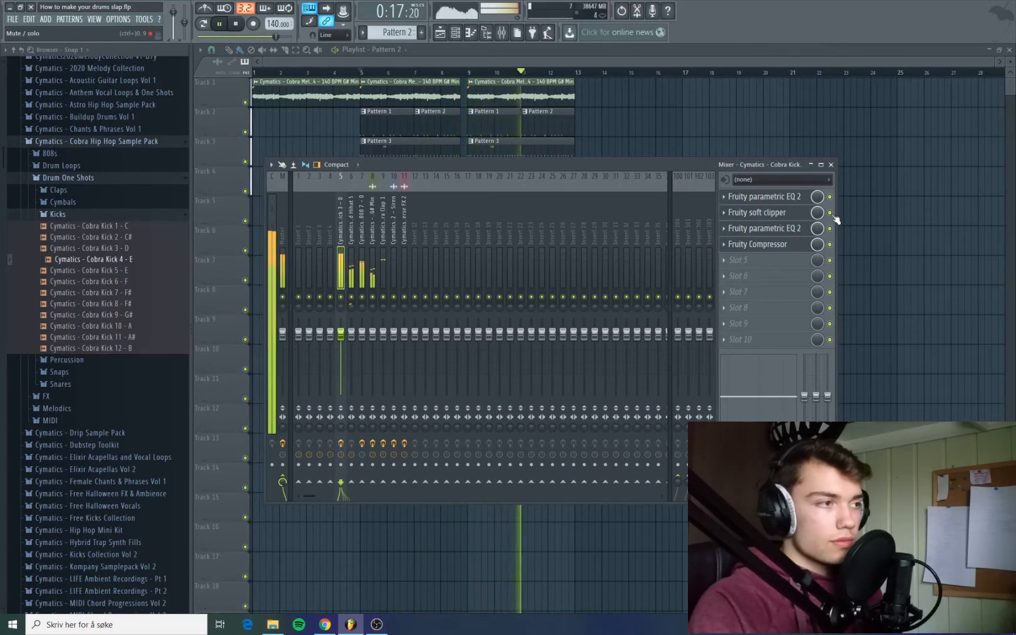
{"action": "key", "text": "space"}
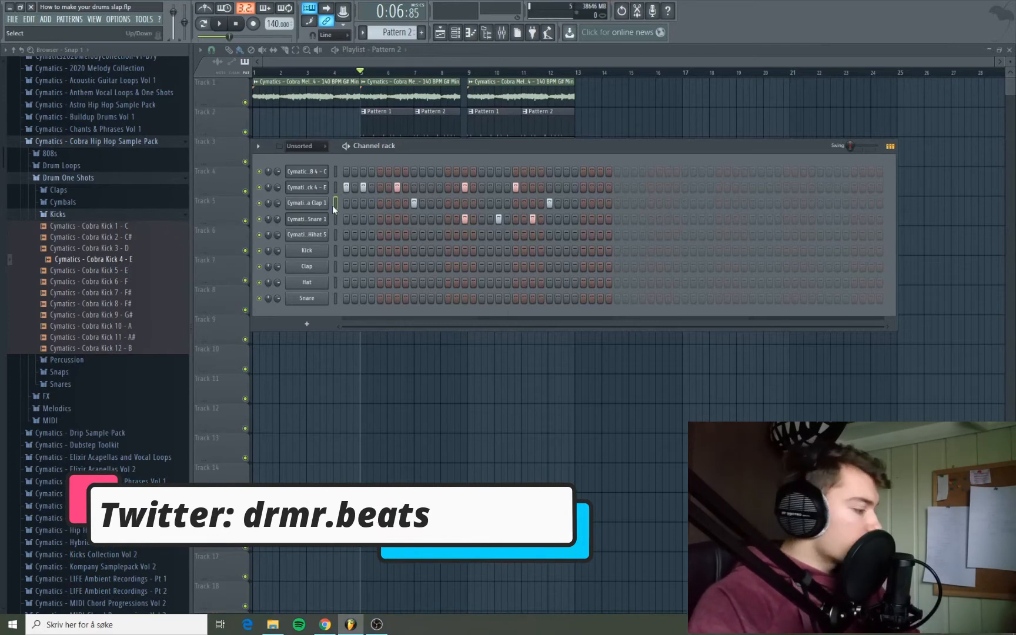
Audition the snare channel, then switch to Pattern 1 and play its clap rhythm from bar 5
{"action": "key", "text": "q"}
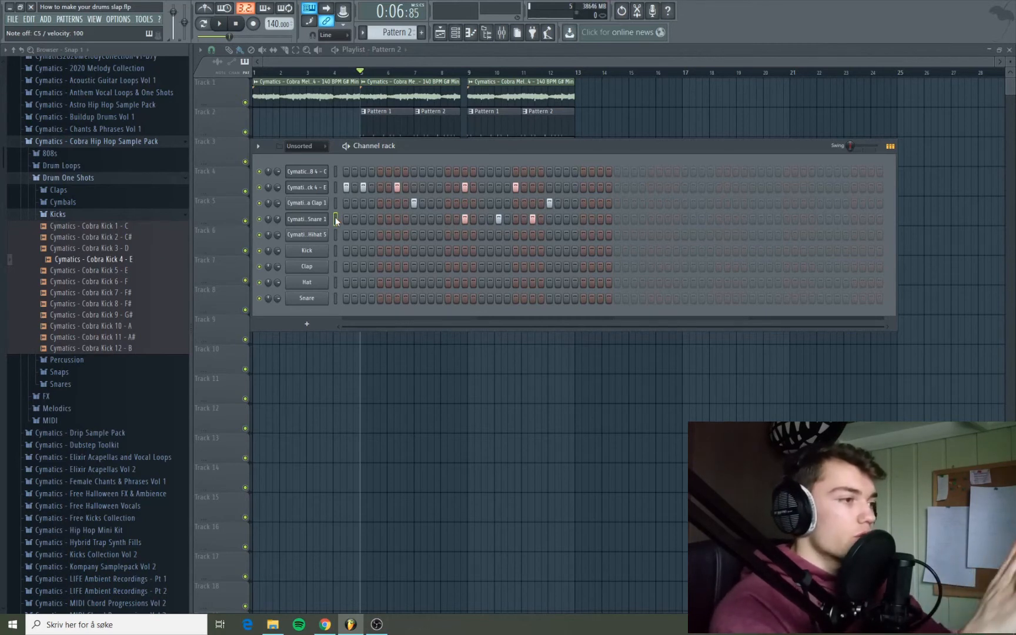
{"action": "scroll", "coordinate": [399, 39], "scroll_direction": "up", "scroll_amount": 1}
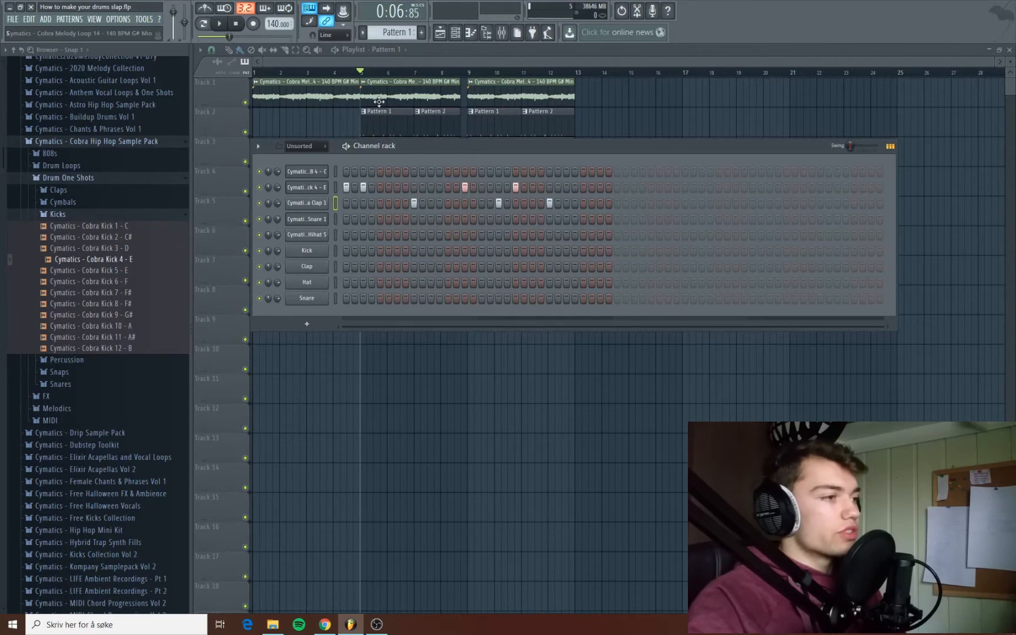
{"action": "key", "text": "space"}
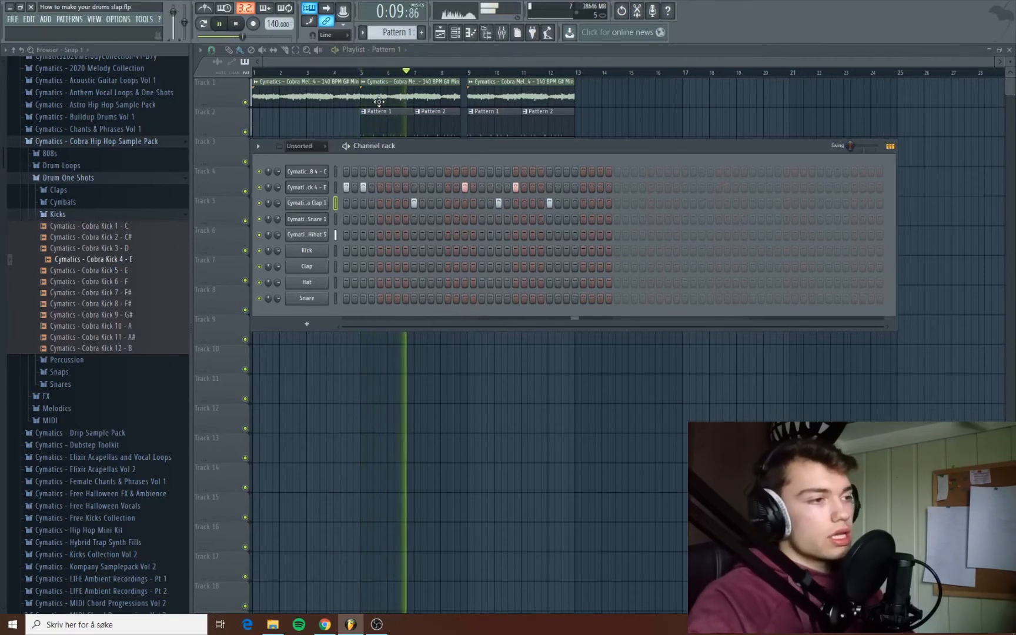
{"action": "key", "text": "space"}
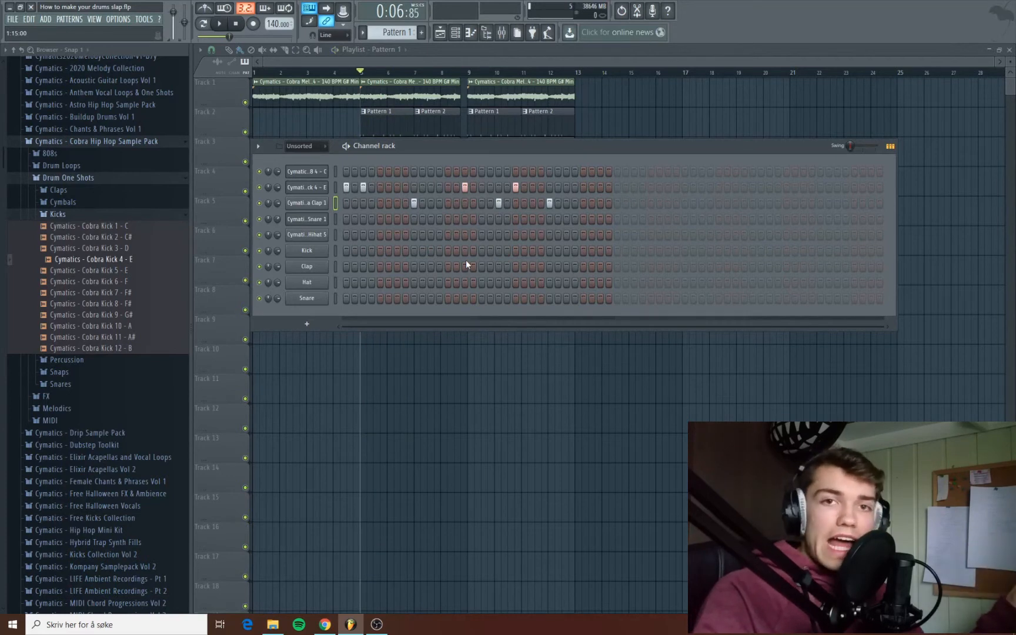
In Pattern 1, replace the clap hit on step 19 with a Snare 1 hit and check the snare's sampler settings
{"action": "left_click", "coordinate": [498, 203]}
{"action": "left_click", "coordinate": [498, 219]}
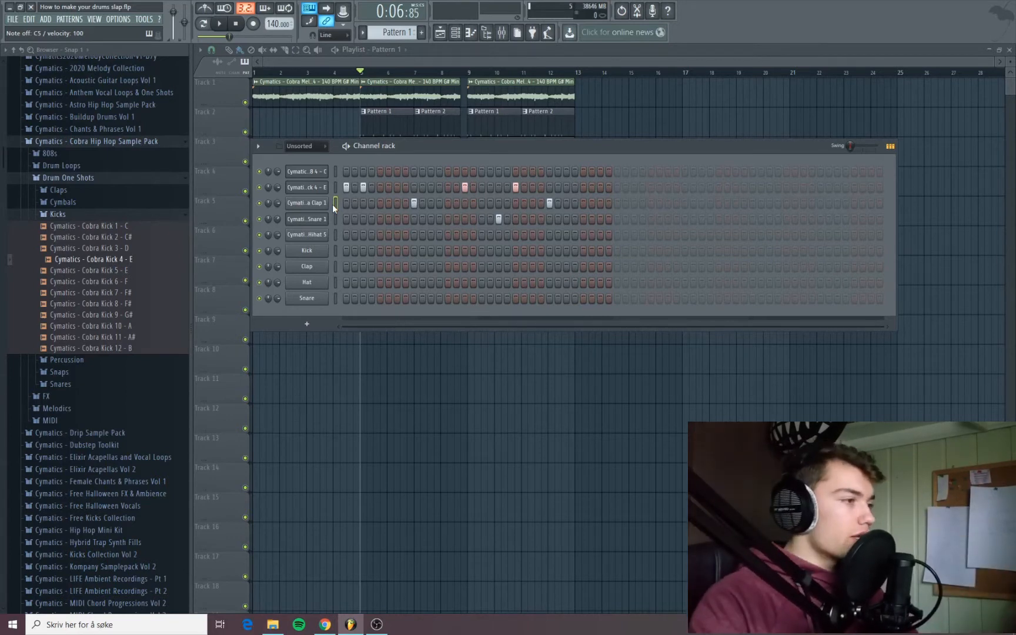
{"action": "left_click", "coordinate": [321, 219]}
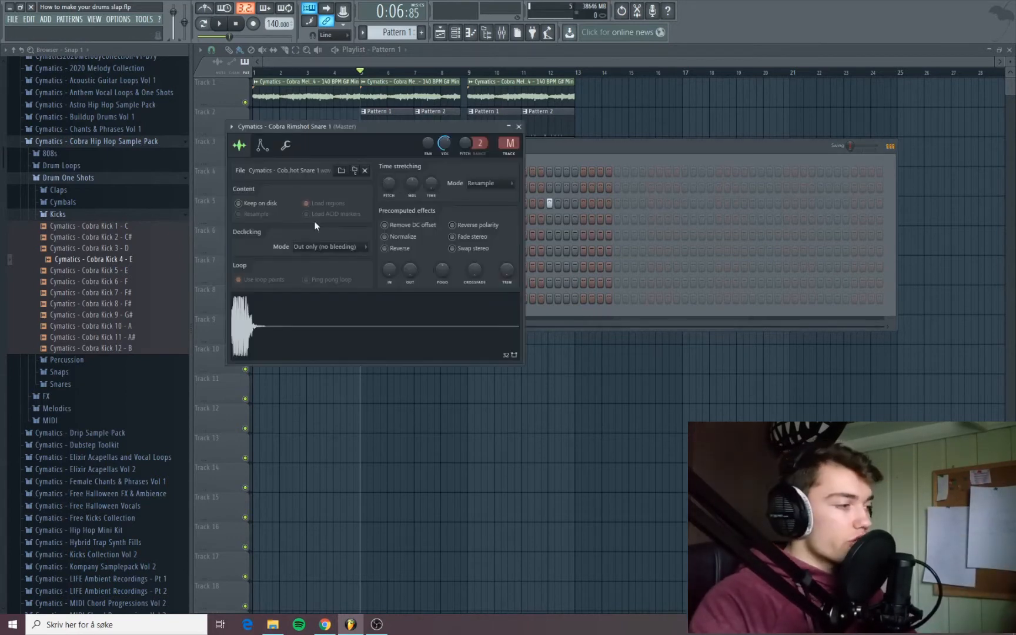
{"action": "left_click", "coordinate": [401, 69]}
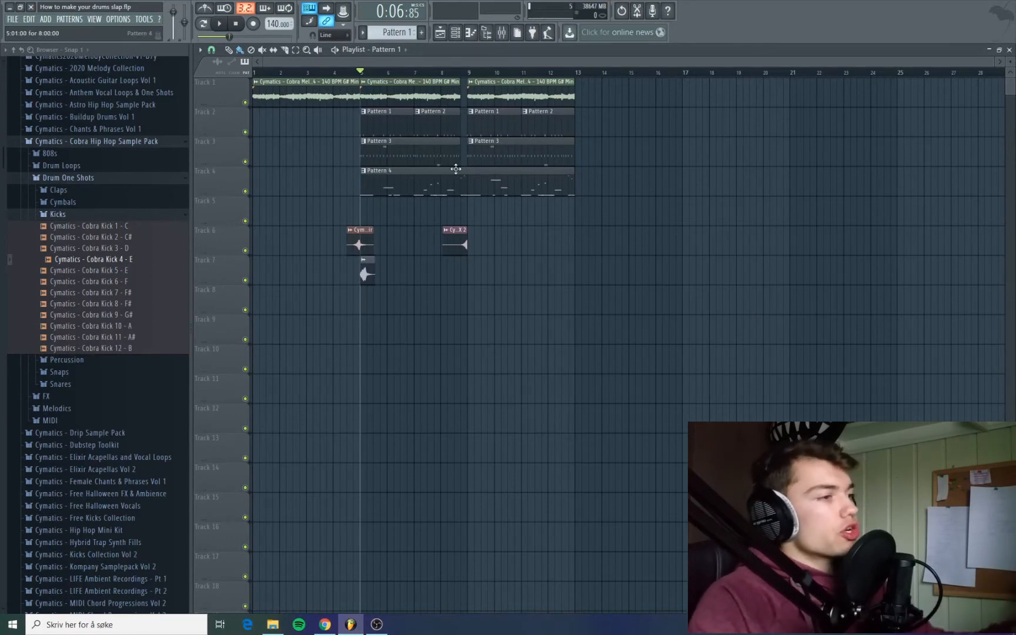
Open Pattern 3's Closed Hihat 5 notes in the piano roll, clear the time selection and switch playback to pattern mode
{"action": "double_click", "coordinate": [427, 157]}
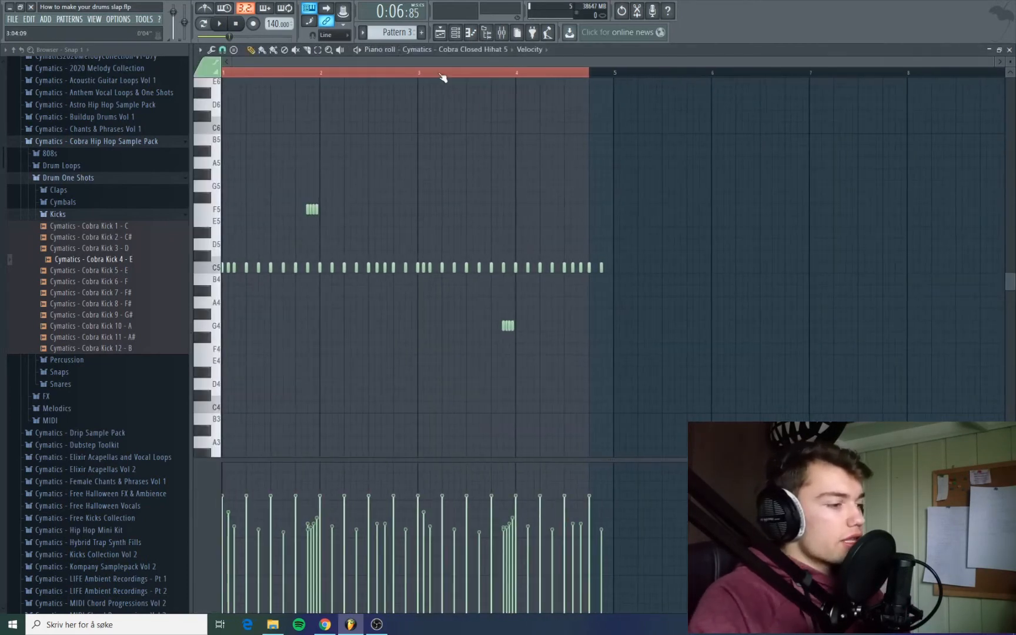
{"action": "right_click", "coordinate": [442, 74]}
{"action": "key", "text": "l"}
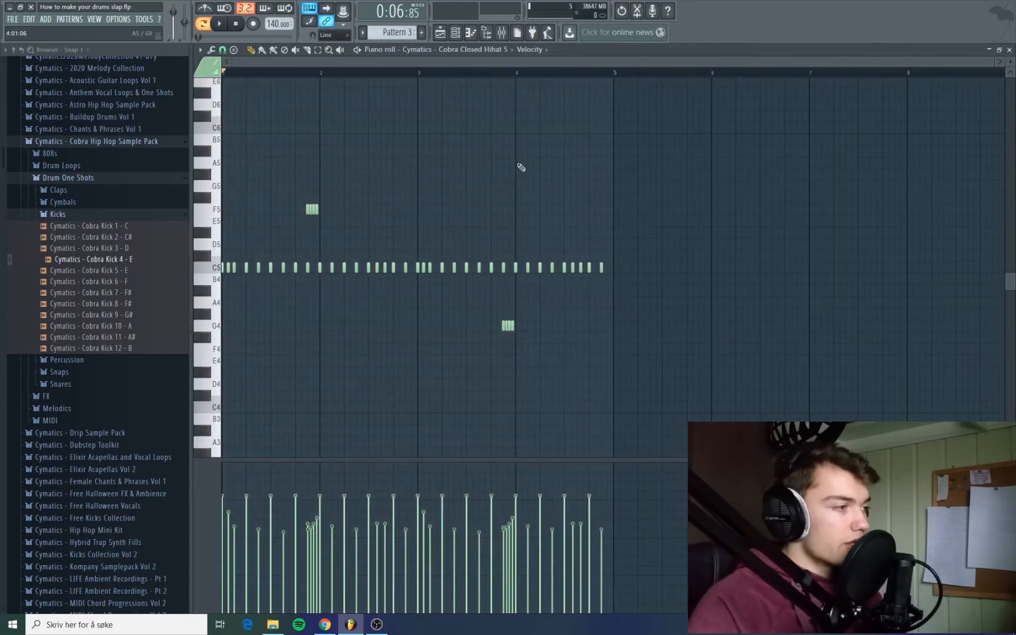
Play the Closed Hihat 5 rhythm with varied velocities in Pattern 3, comparing it with the uniform-velocity version in Pattern 5
{"action": "key", "text": "space"}
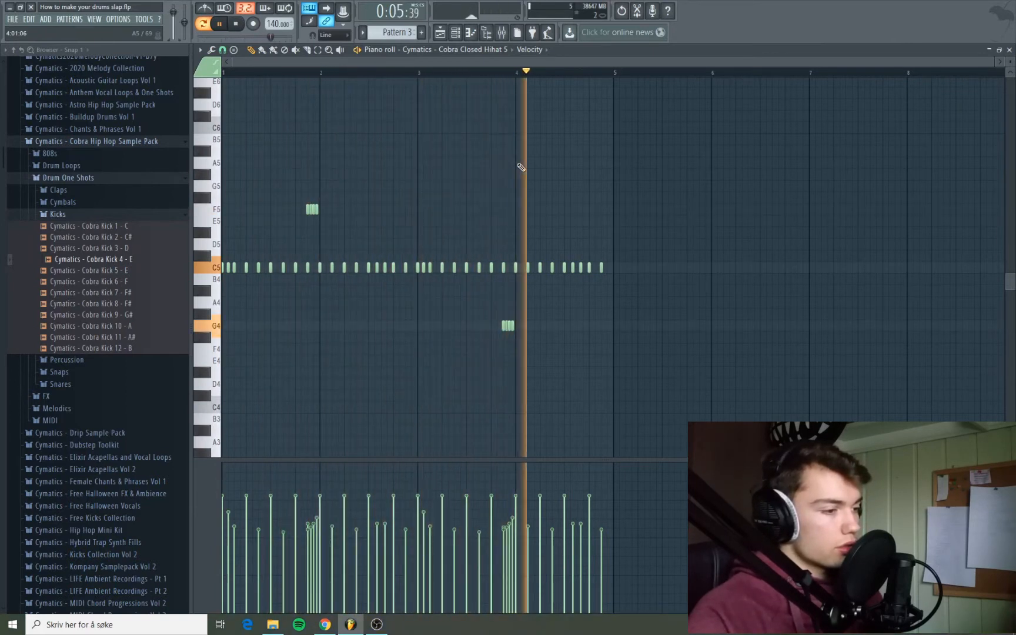
{"action": "key", "text": "space"}
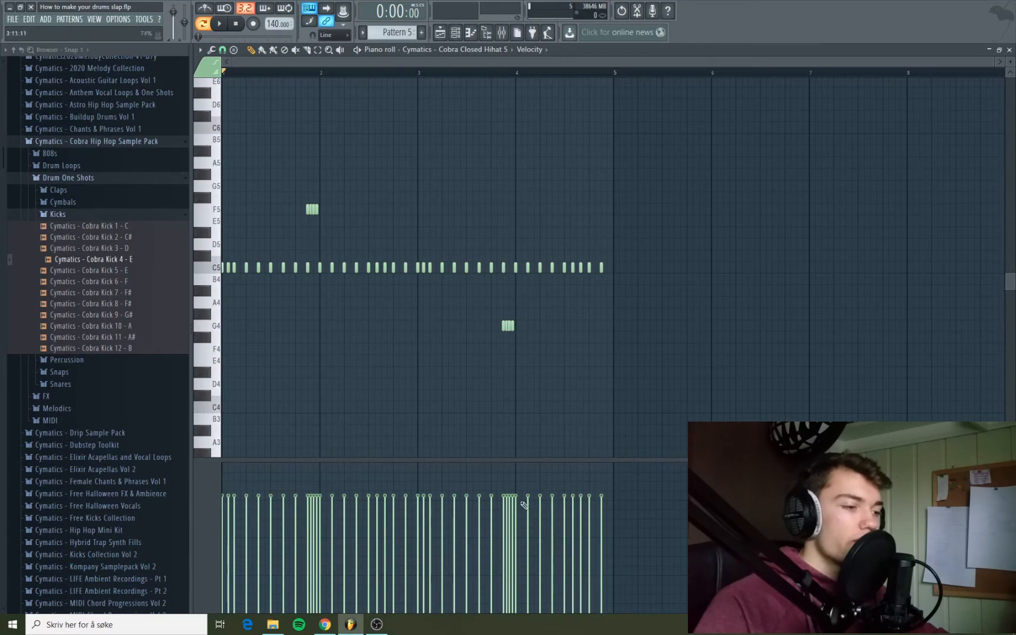
{"action": "key", "text": "space"}
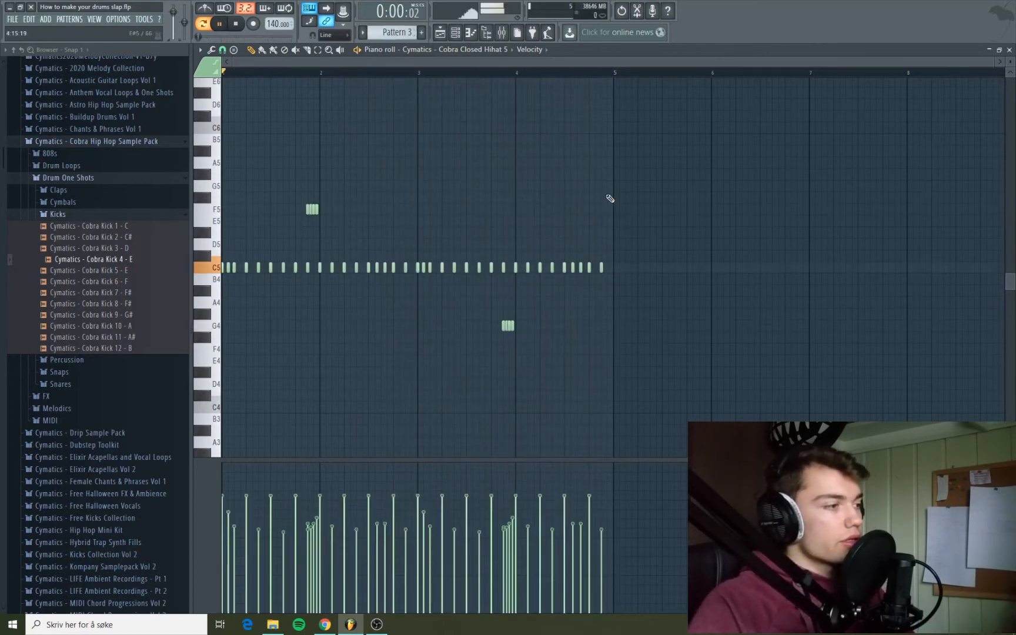
{"action": "key", "text": "space"}
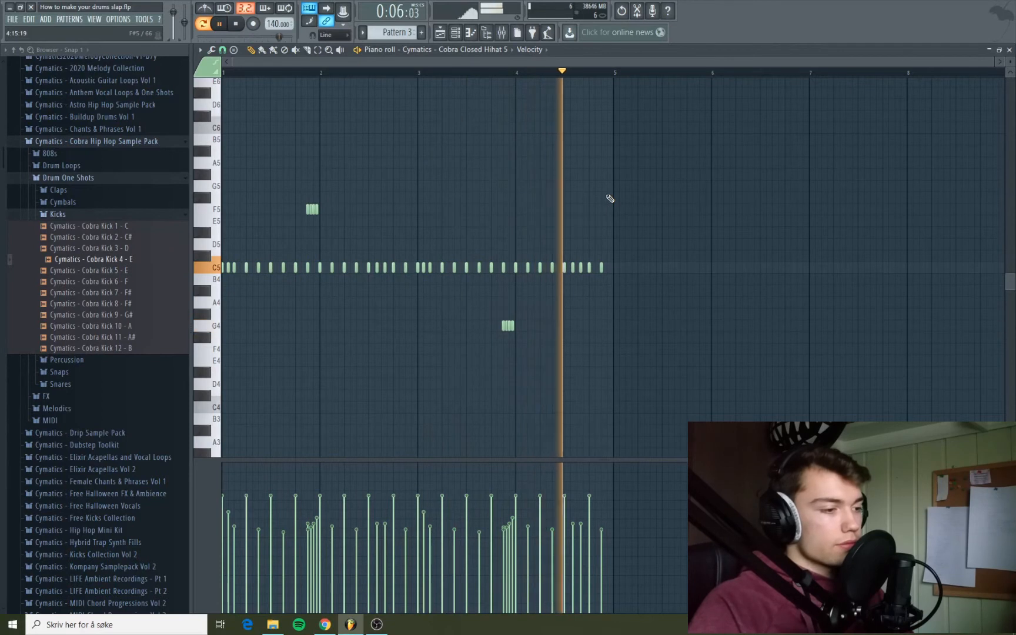
{"action": "key", "text": "space"}
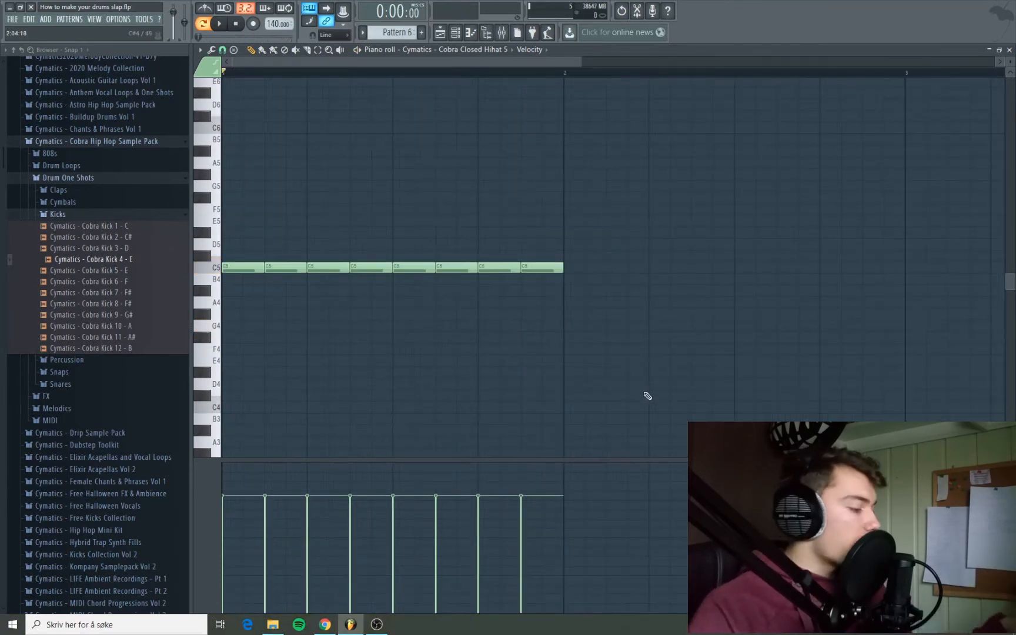
In Pattern 6, audition the evenly spaced hi-hat notes, then lower the velocity of every second note to about 53%
{"action": "key", "text": "space"}
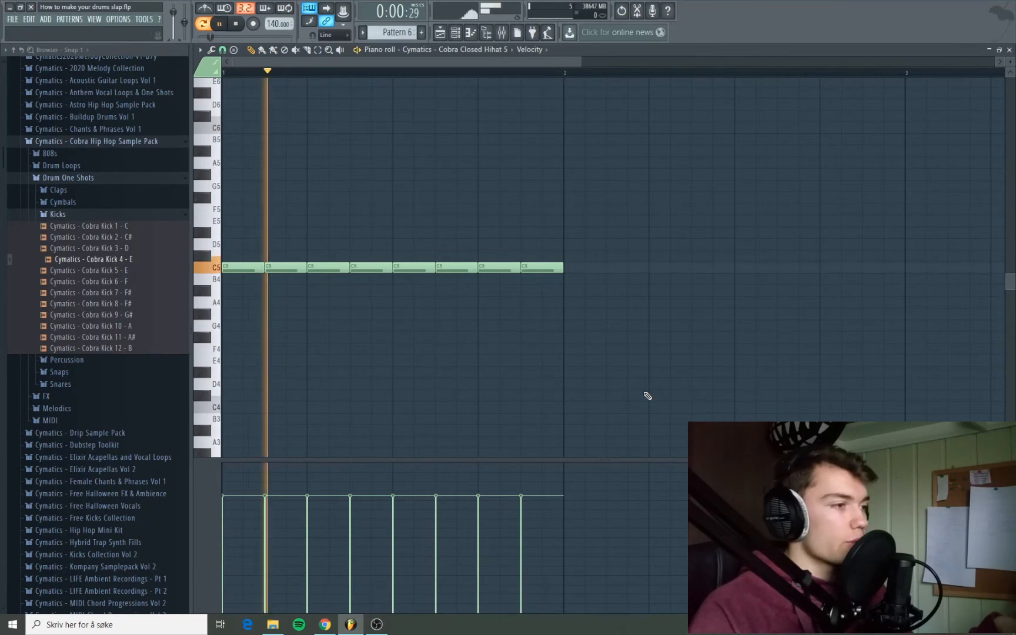
{"action": "key", "text": "space"}
{"action": "left_click", "coordinate": [271, 533]}
{"action": "left_click", "coordinate": [350, 534]}
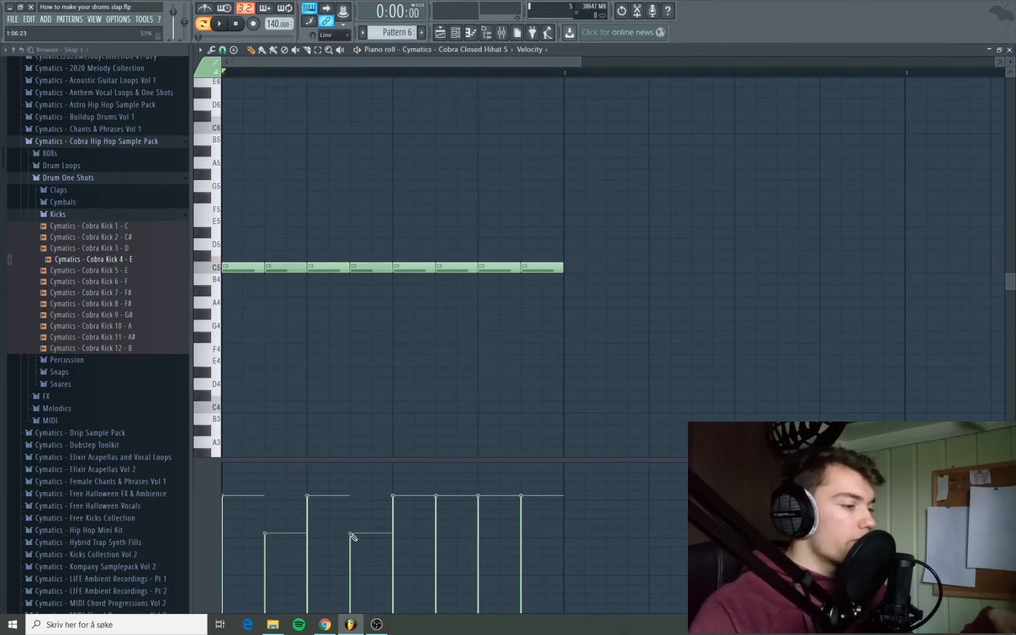
{"action": "left_click", "coordinate": [437, 533]}
{"action": "left_click", "coordinate": [521, 534]}
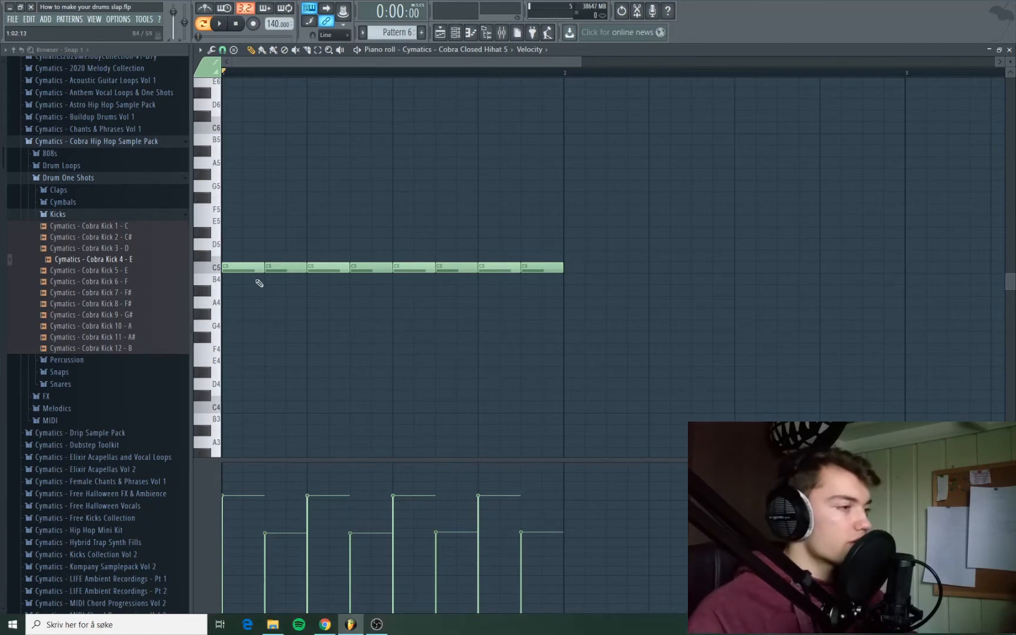
Play back Pattern 6's alternating hi-hat velocities, stop playback and close the piano roll
{"action": "key", "text": "space"}
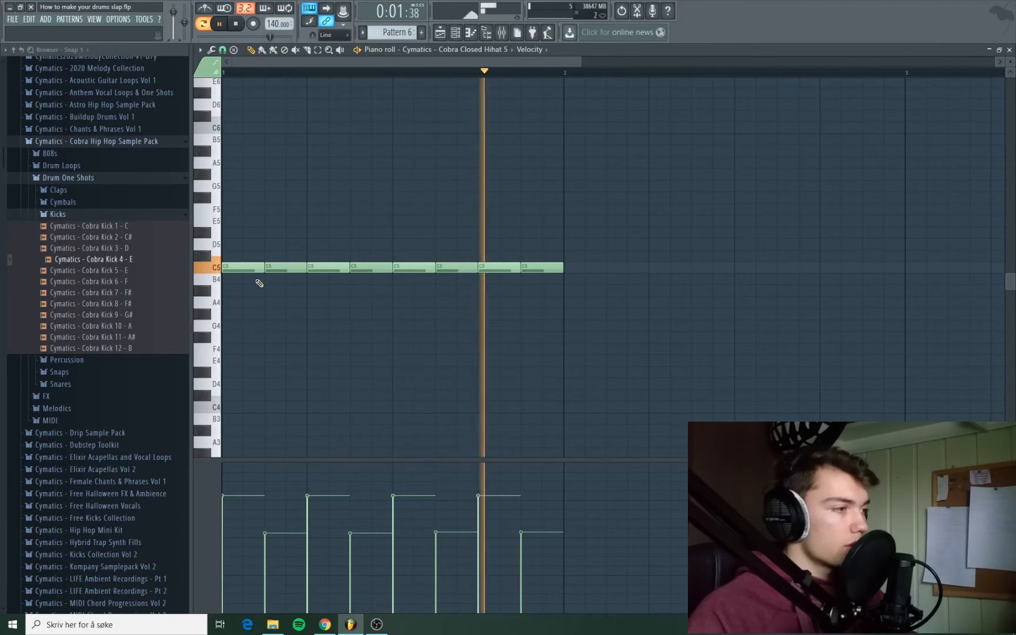
{"action": "key", "text": "space"}
{"action": "left_click", "coordinate": [1010, 49]}
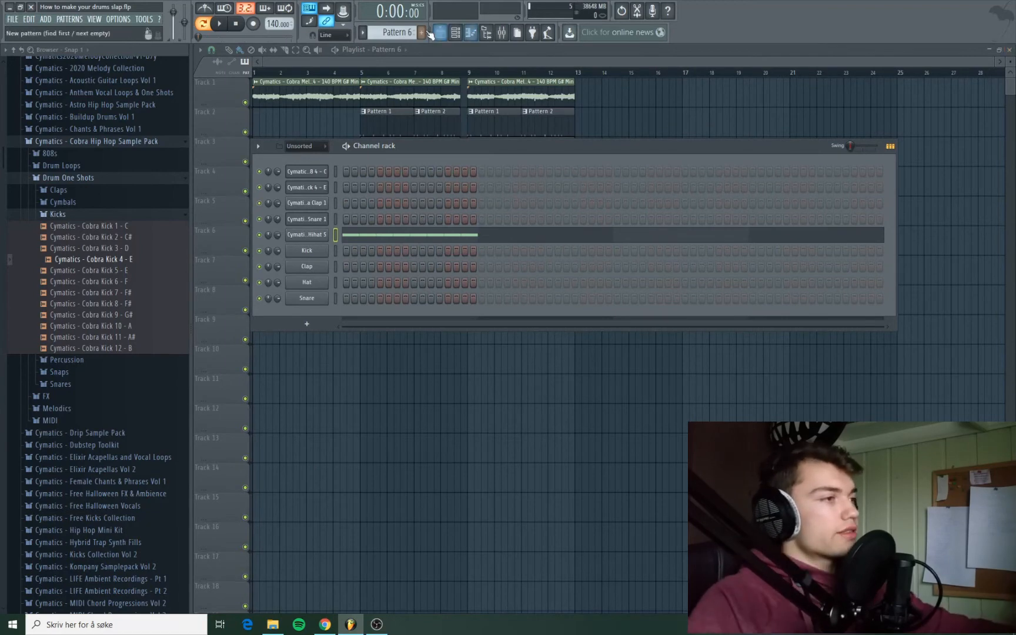
Zoom the playlist in around bar 5, solo the 808 on track 4 and re-enable the drums on track 2
{"action": "left_click", "coordinate": [437, 64]}
{"action": "scroll", "coordinate": [437, 65], "scroll_direction": "up", "scroll_amount": 5}
{"action": "right_click", "coordinate": [246, 191]}
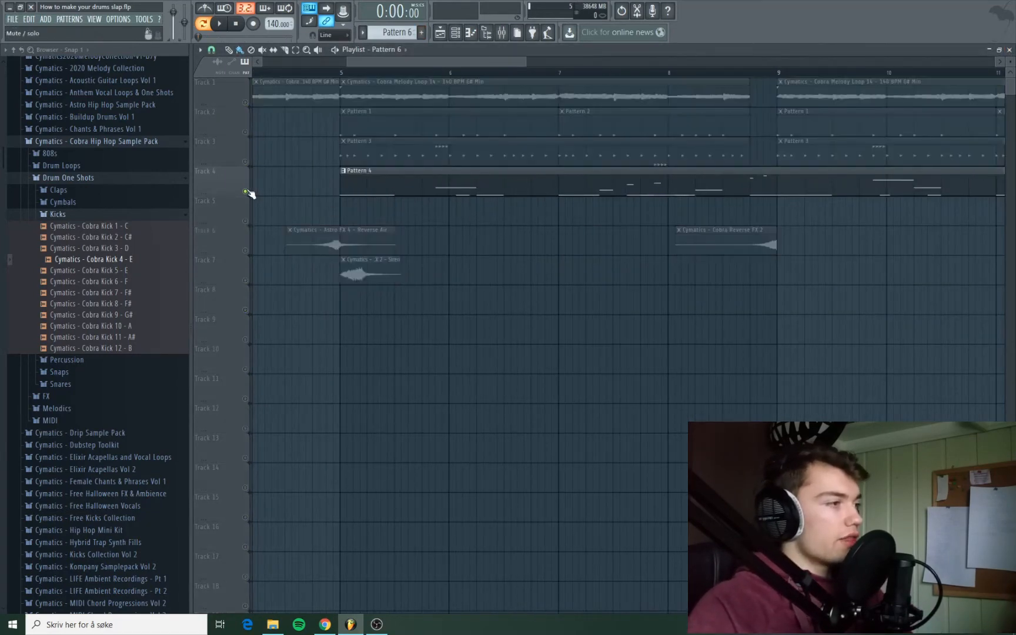
{"action": "left_click", "coordinate": [246, 132]}
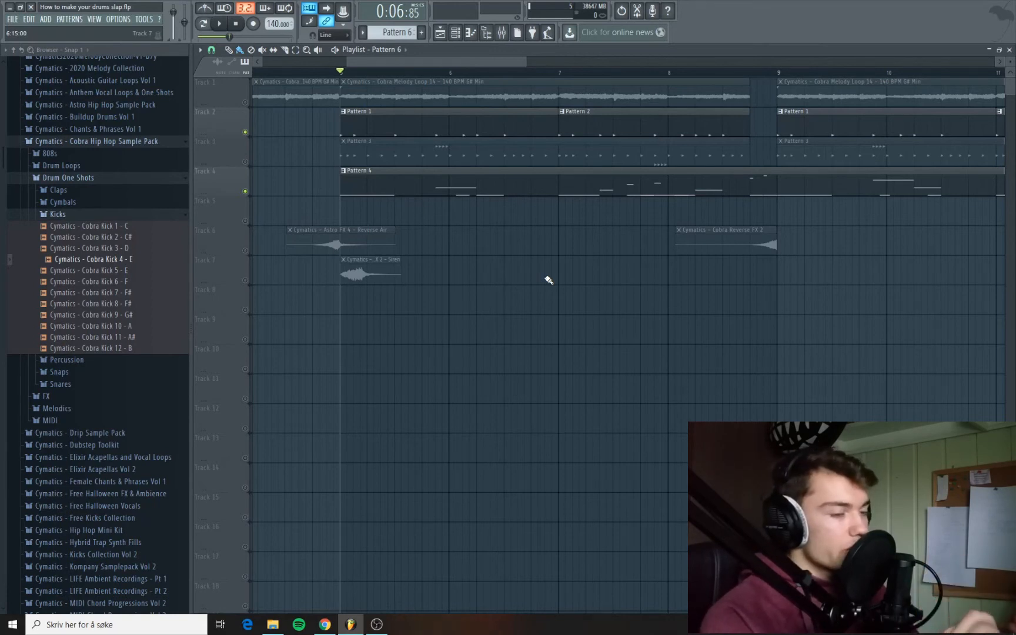
Mute track 2, inspect the Fruity parametric EQ 2 on the 808's mixer track and remove the extra EQ in slot 8
{"action": "left_click", "coordinate": [245, 133]}
{"action": "key", "text": "F9"}
{"action": "left_click", "coordinate": [764, 276]}
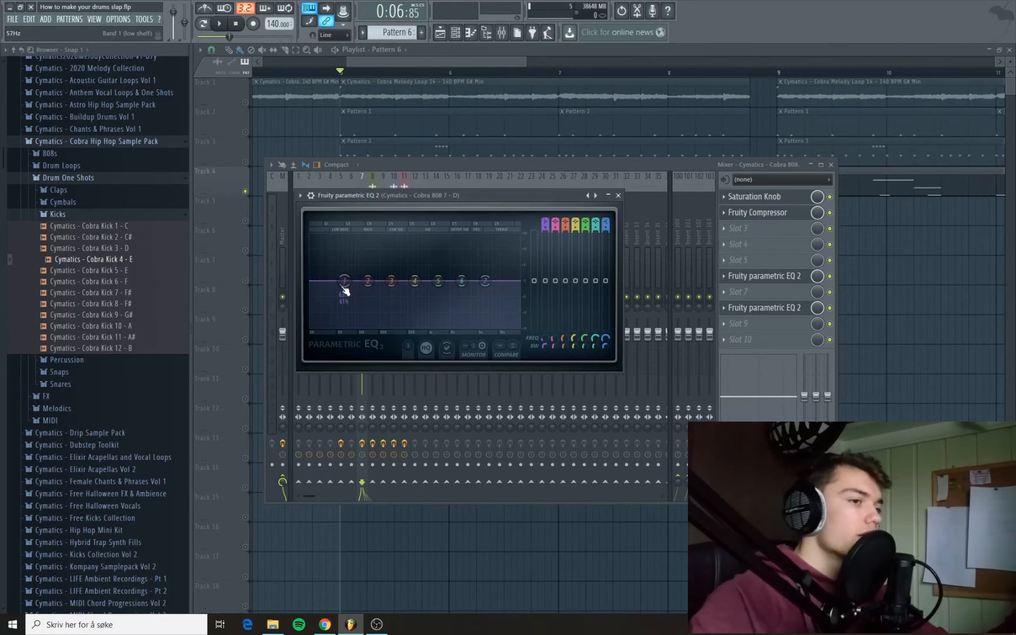
{"action": "left_click", "coordinate": [724, 308]}
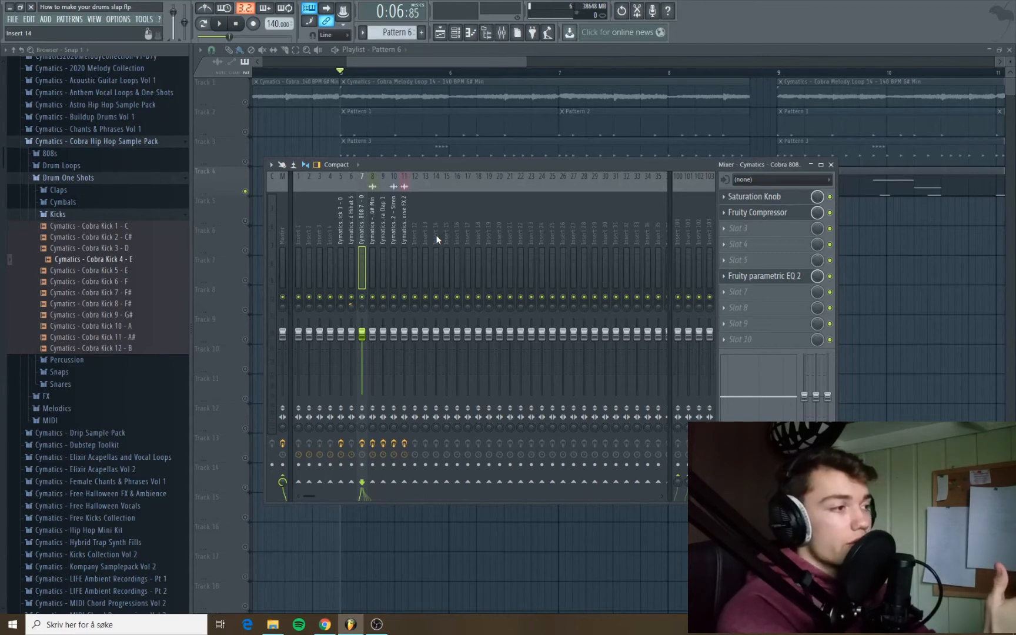
Open the Fruity parametric EQ 2 in slot 3 of the kick's mixer track and examine its low-frequency boost during playback
{"action": "left_click", "coordinate": [340, 221]}
{"action": "left_click", "coordinate": [765, 229]}
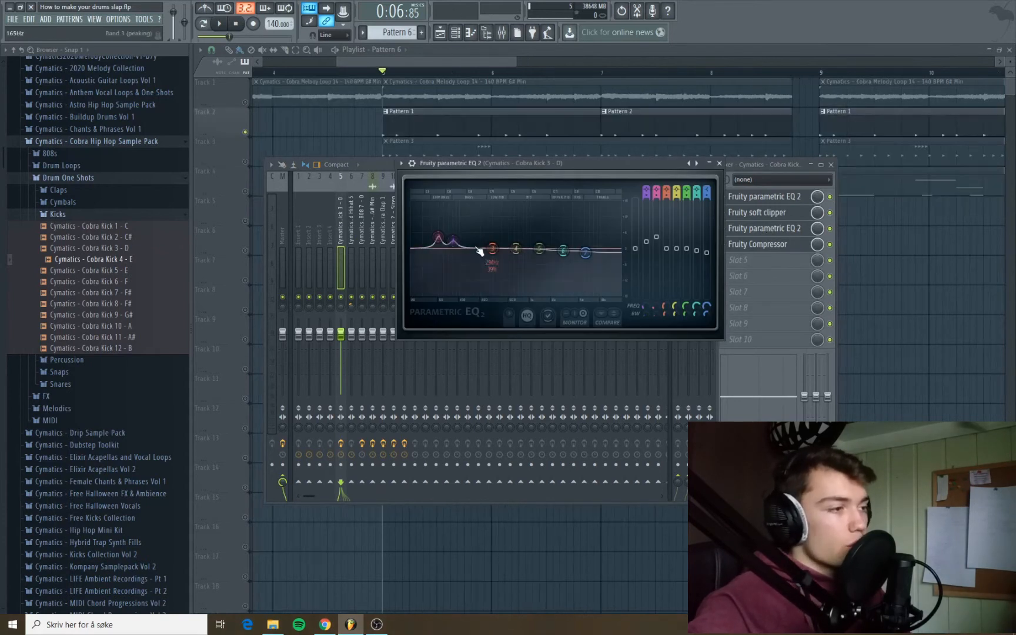
{"action": "key", "text": "space"}
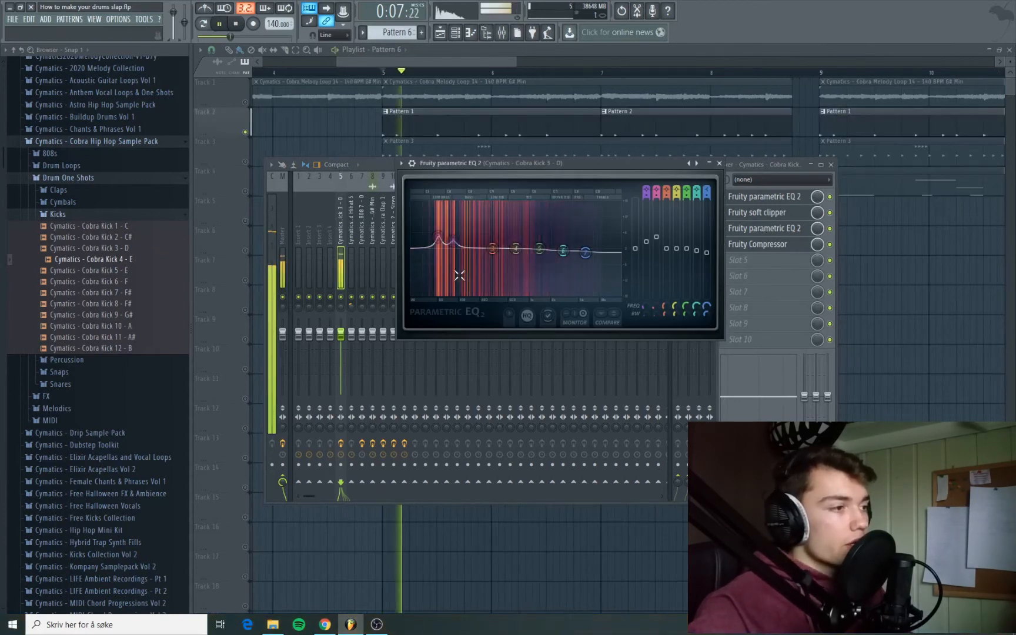
{"action": "key", "text": "space"}
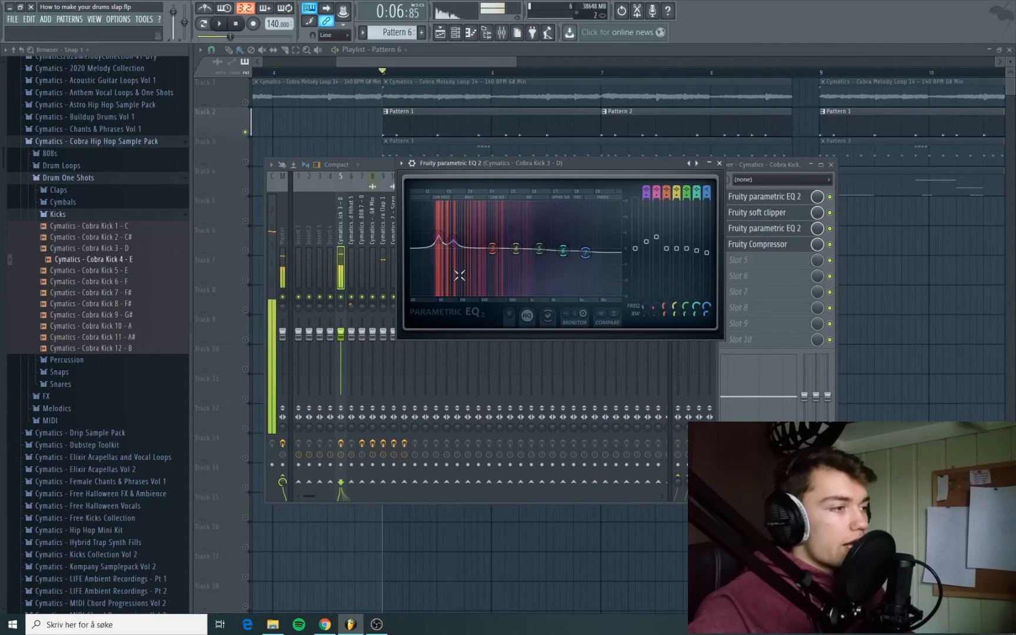
{"action": "left_click_drag", "start_coordinate": [456, 246], "coordinate": [437, 234]}
{"action": "key", "text": "space"}
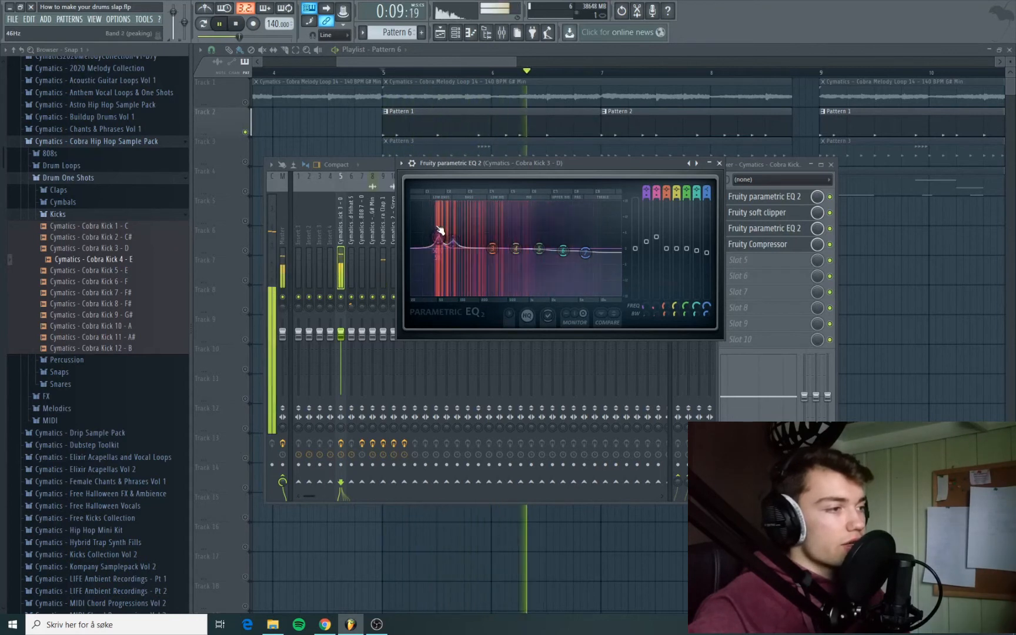
{"action": "key", "text": "space"}
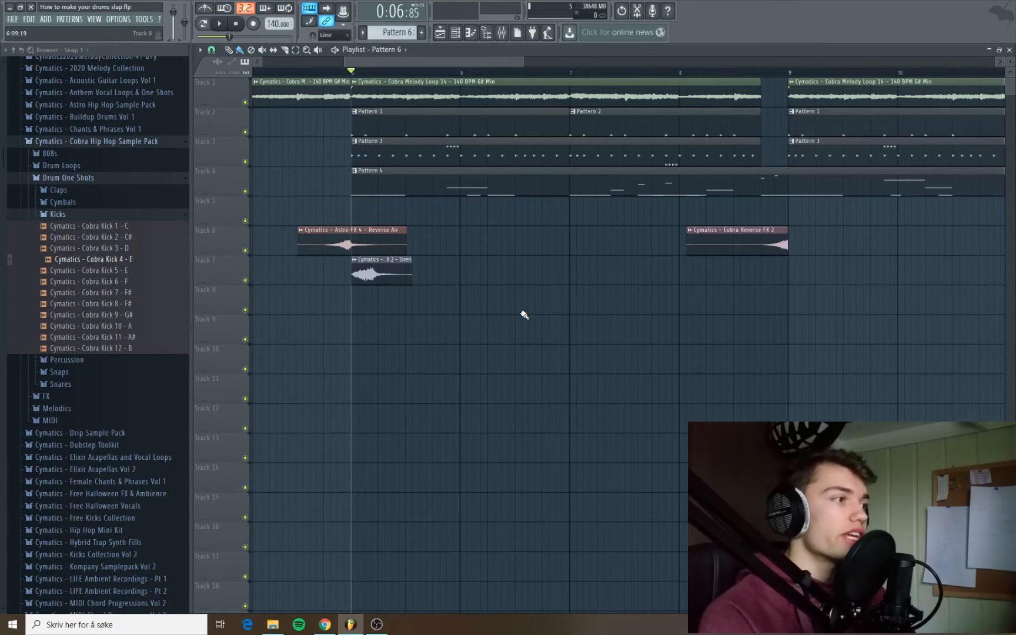
Play the song with the effects on tracks 6 and 7 muted, then play it again with both tracks enabled
{"action": "scroll", "coordinate": [533, 322], "scroll_direction": "down", "scroll_amount": 3}
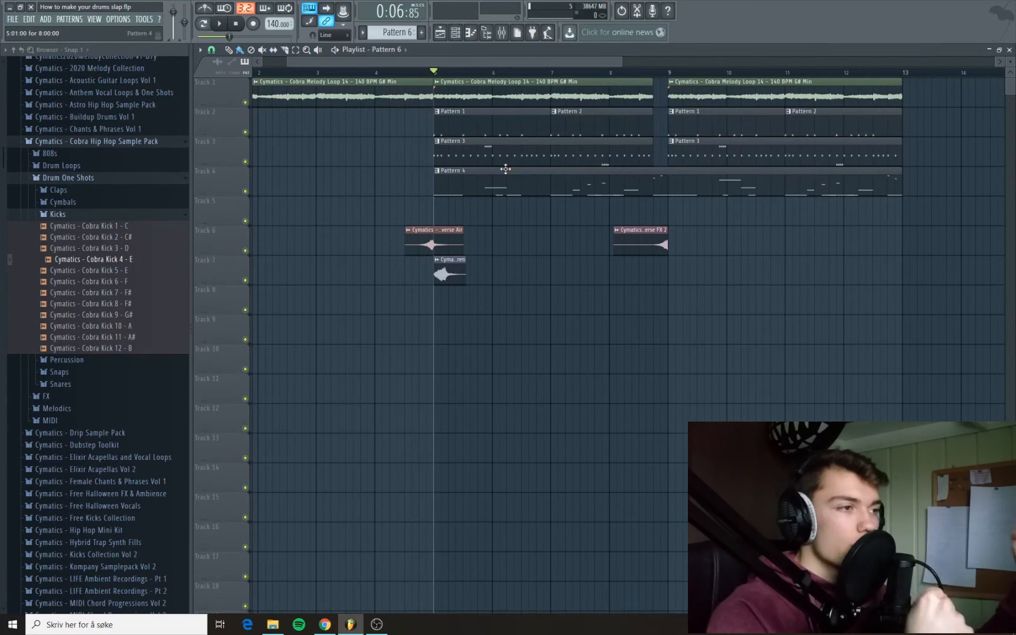
{"action": "scroll", "coordinate": [535, 321], "scroll_direction": "down", "scroll_amount": 2}
{"action": "scroll", "coordinate": [535, 321], "scroll_direction": "down", "scroll_amount": 1}
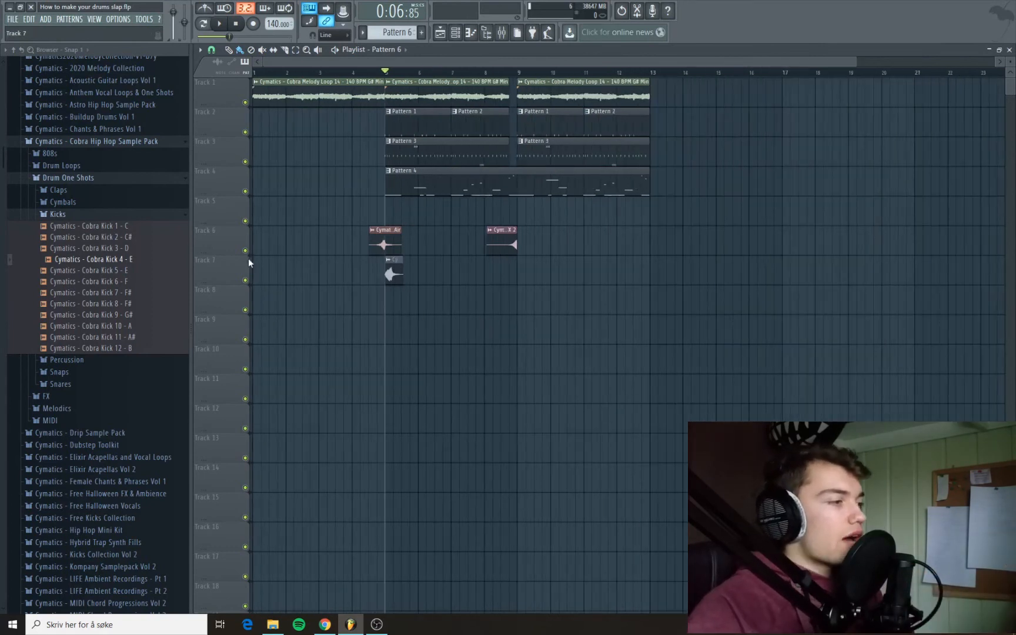
{"action": "left_click", "coordinate": [245, 250]}
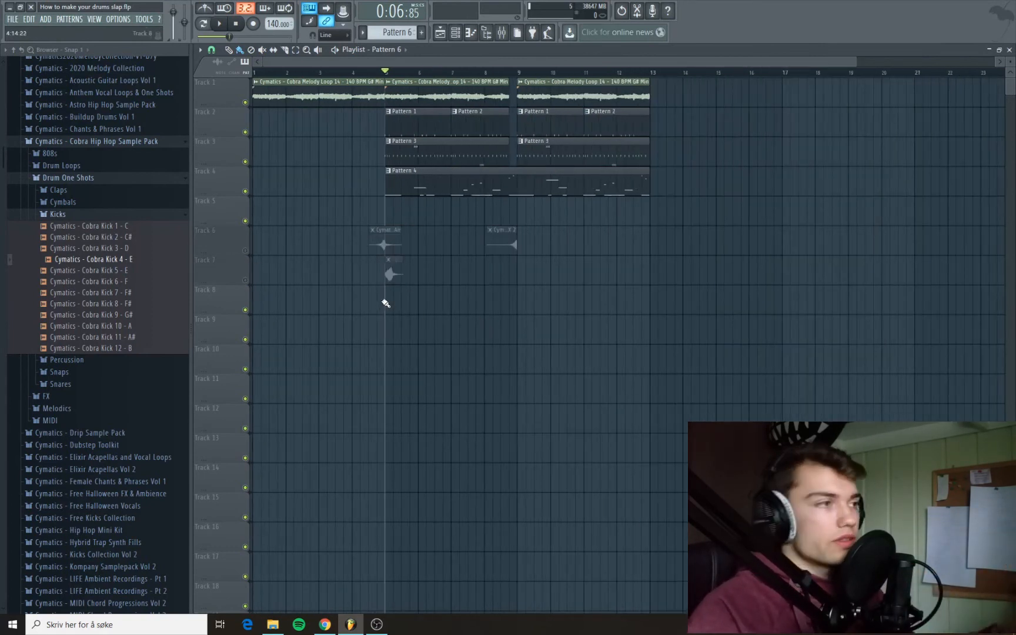
{"action": "key", "text": "space"}
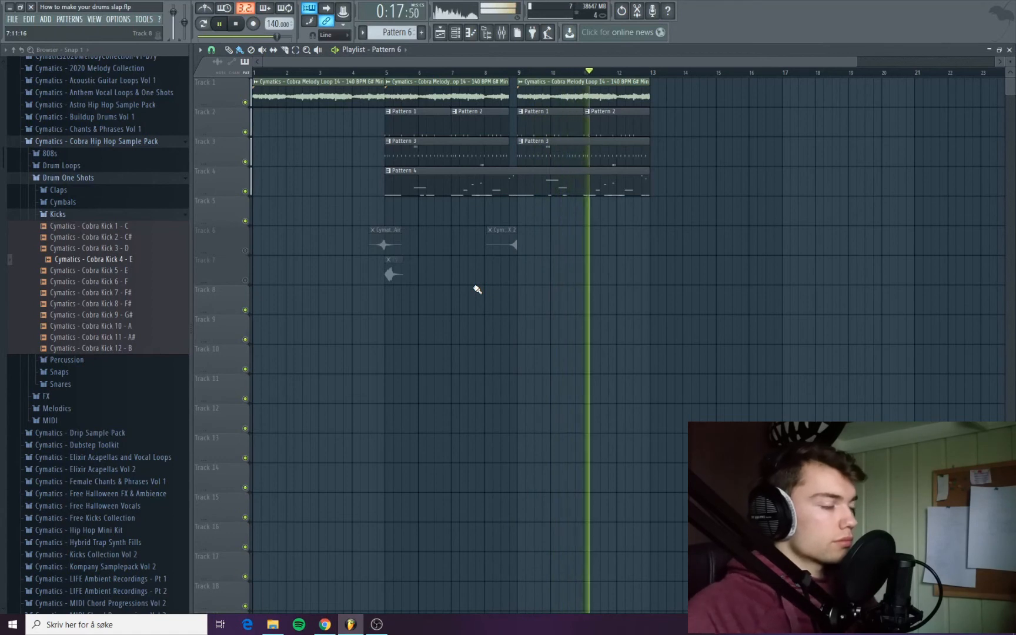
{"action": "key", "text": "space"}
{"action": "left_click_drag", "start_coordinate": [246, 251], "coordinate": [245, 280]}
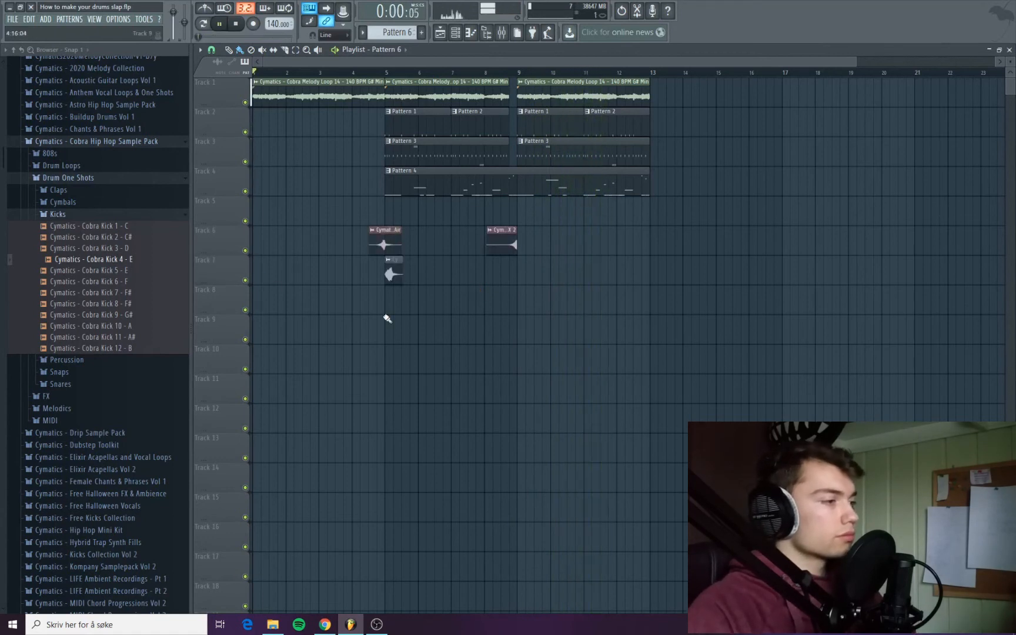
{"action": "key", "text": "space"}
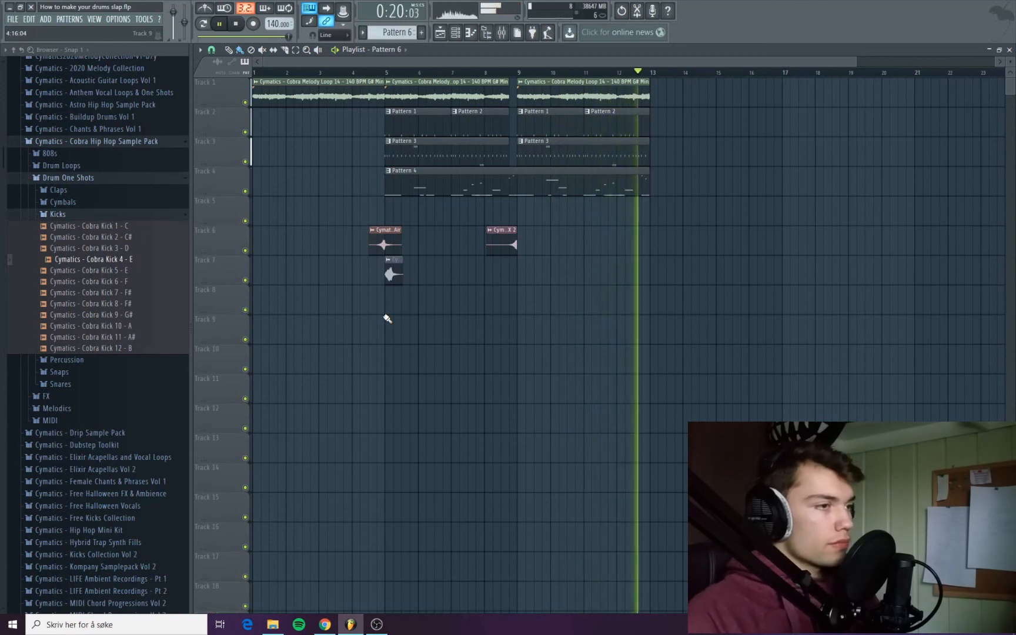
{"action": "key", "text": "space"}
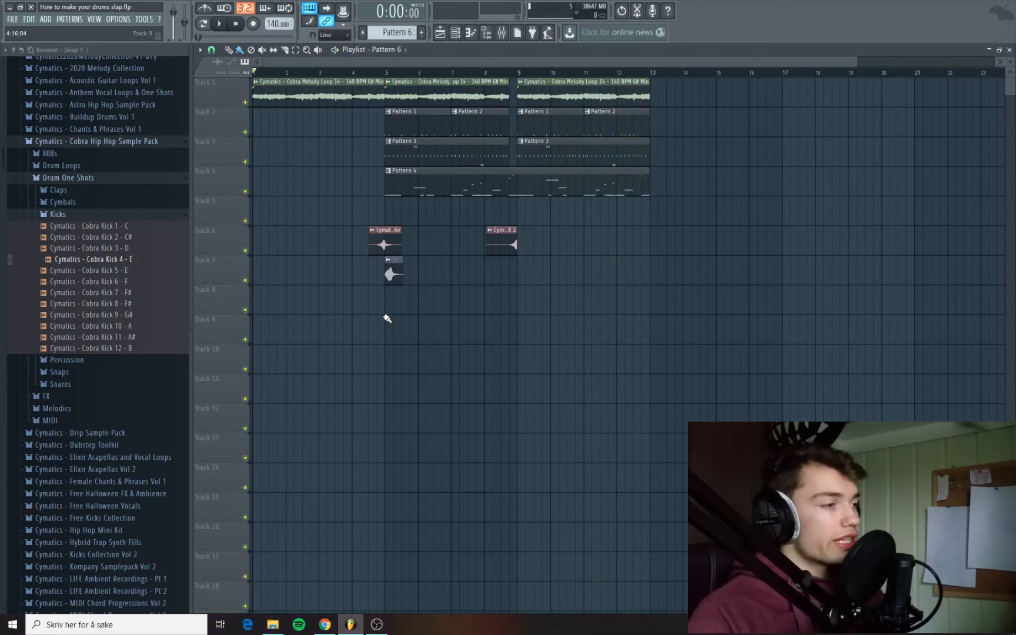